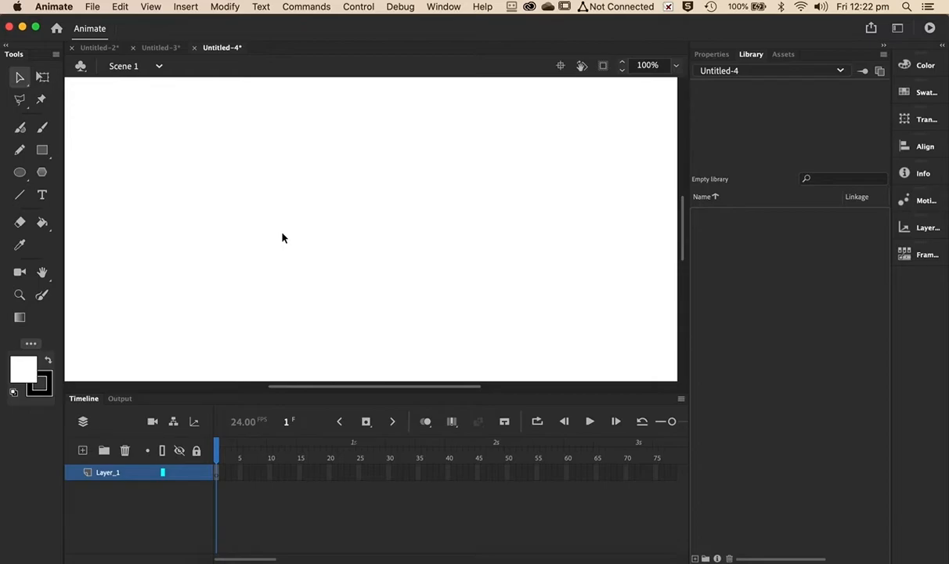
- Change the fill to a radial gradient and set its starting colour stop to red, FB0000
click(23, 373)
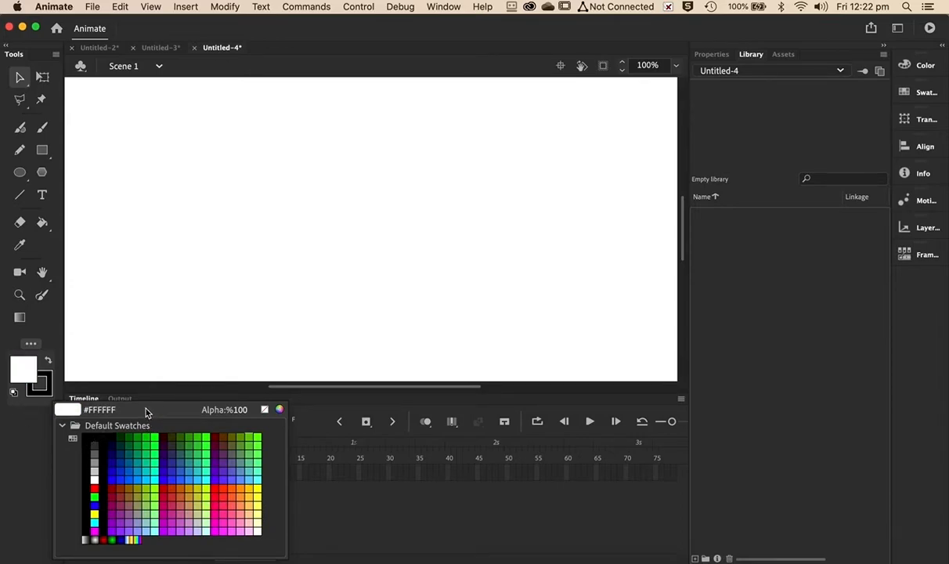
key(Escape)
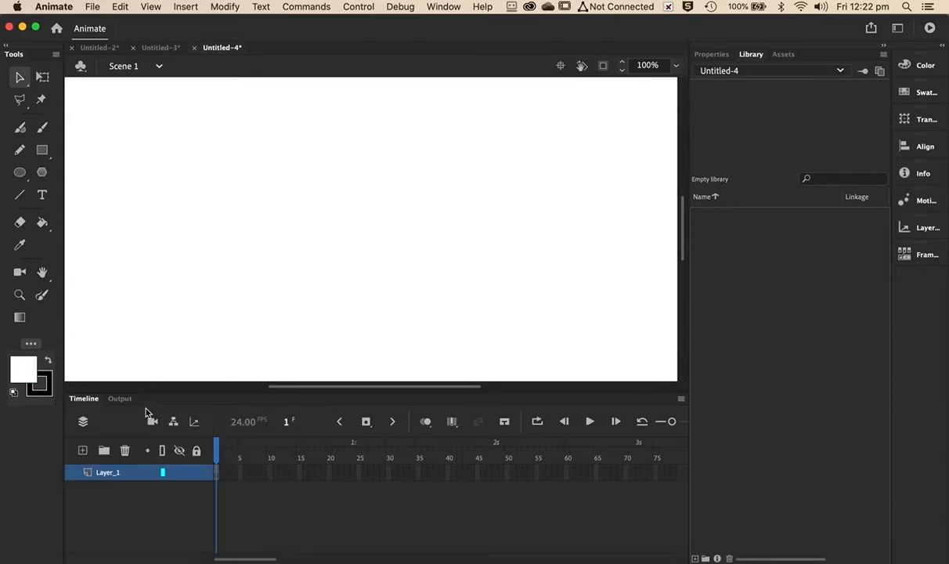
click(911, 69)
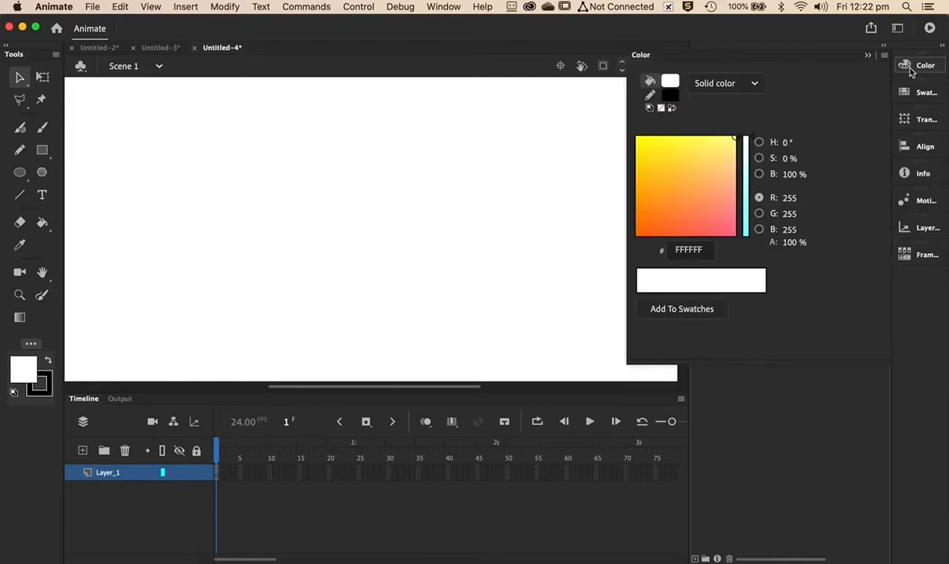
click(755, 84)
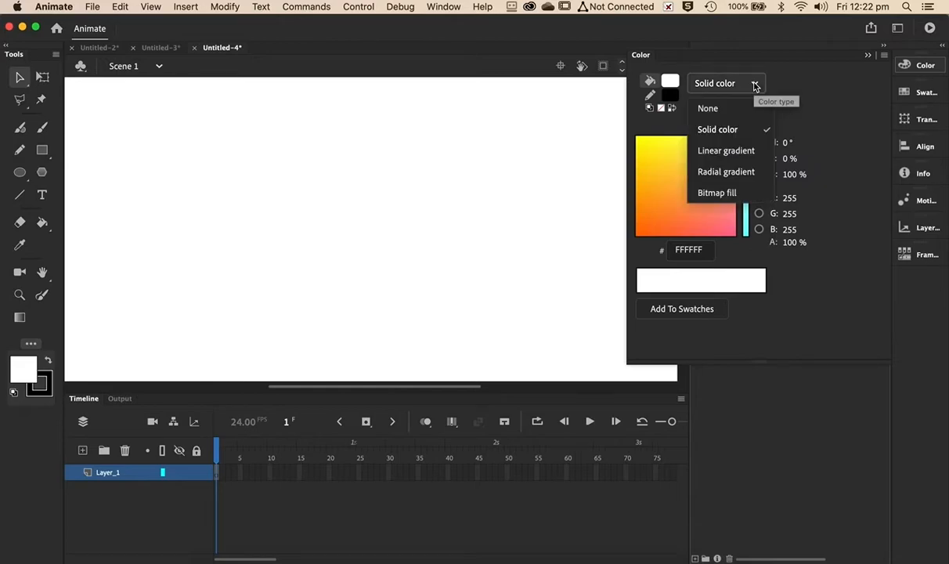
click(721, 174)
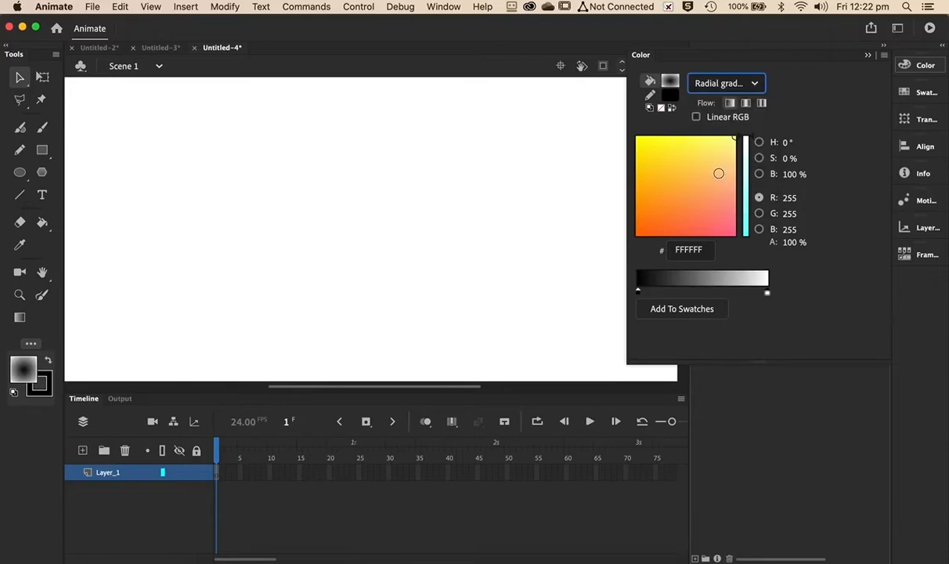
click(638, 292)
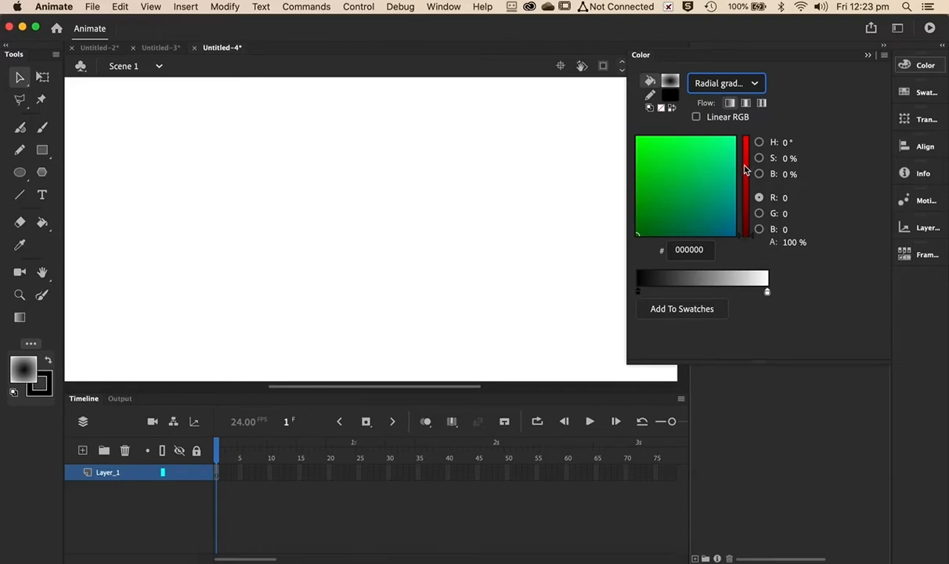
drag(745, 155, 746, 142)
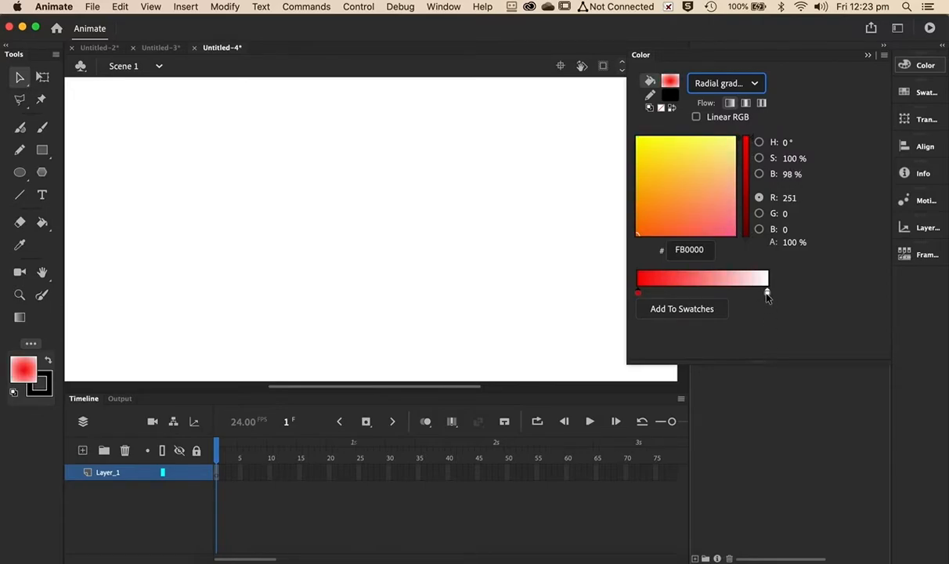
- Set the radial gradient's end colour stop to yellow-orange, FFC000
click(766, 295)
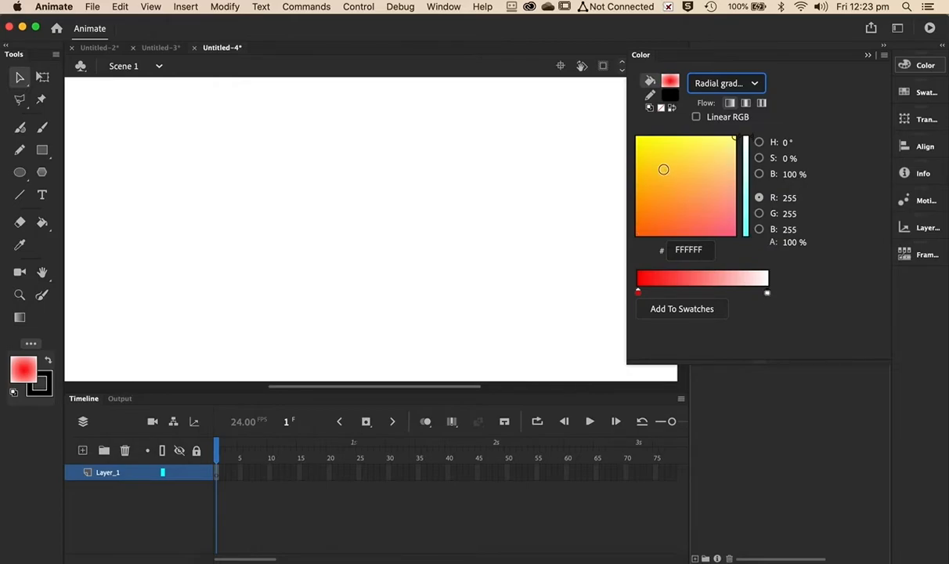
click(646, 154)
drag(646, 153, 635, 151)
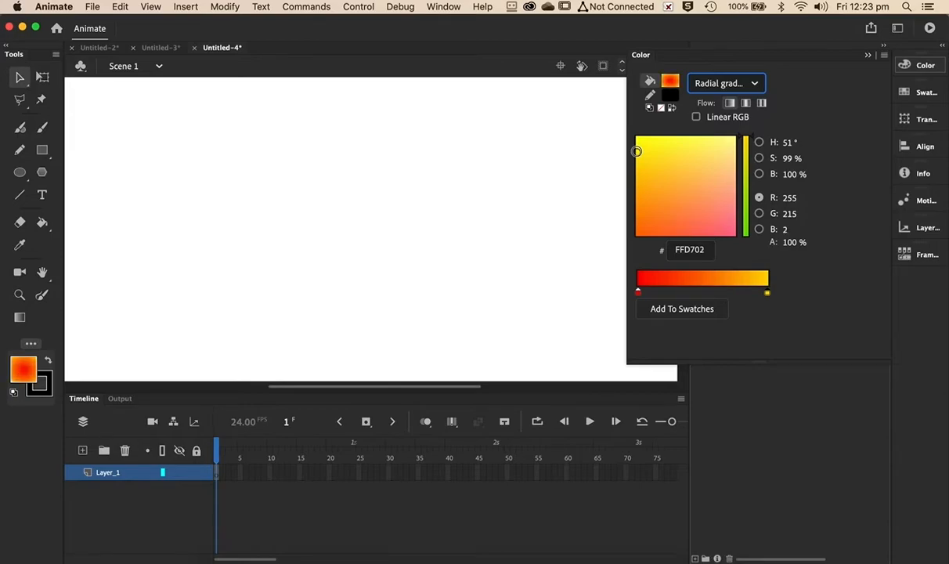
drag(636, 151, 635, 162)
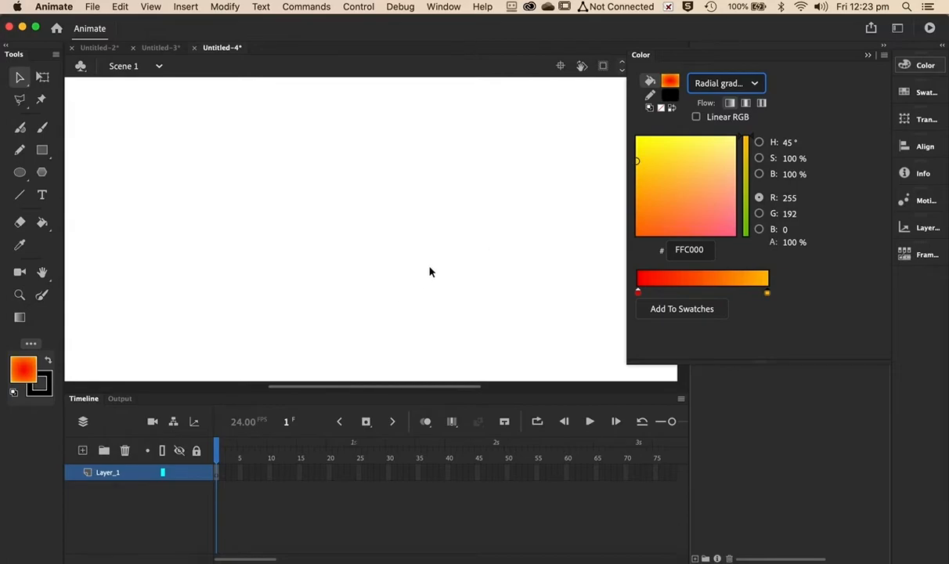
- Paint a closed, three-pointed flame outline on the stage with the Classic Brush, using black fill and the custom round tip at size 18
click(48, 364)
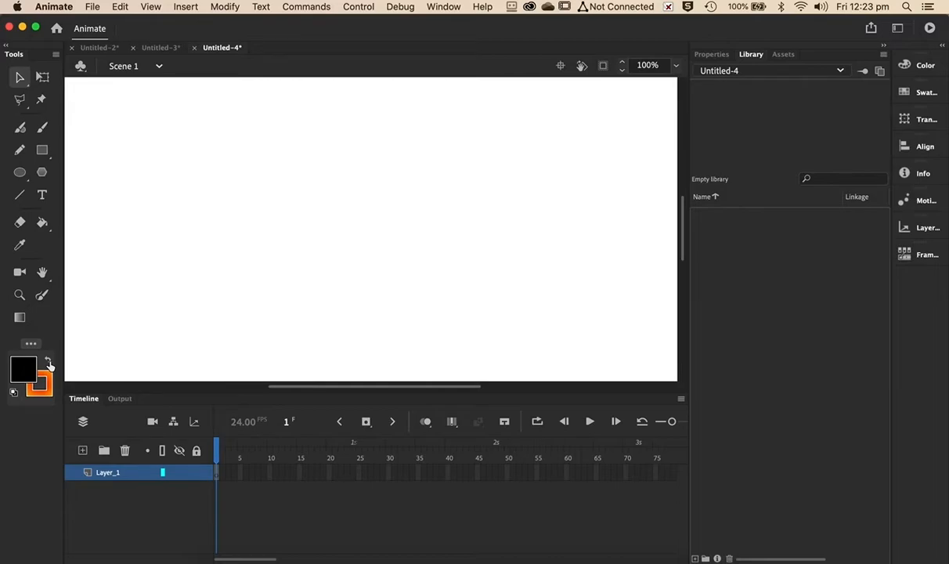
click(43, 131)
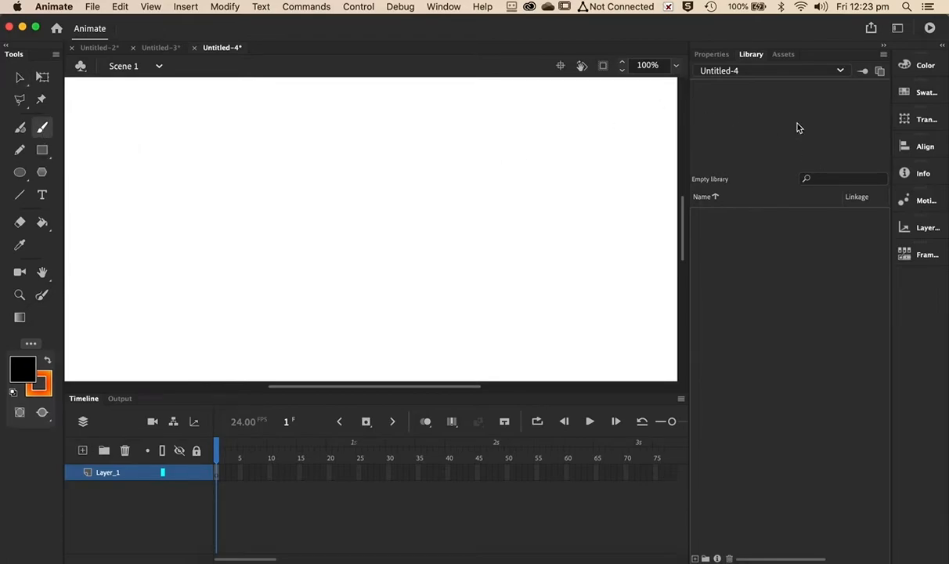
click(711, 54)
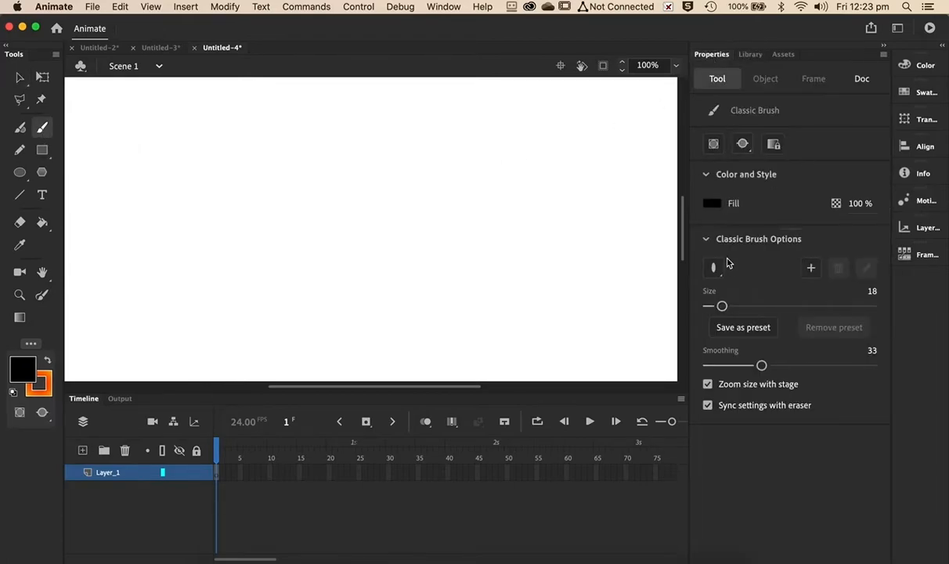
click(716, 267)
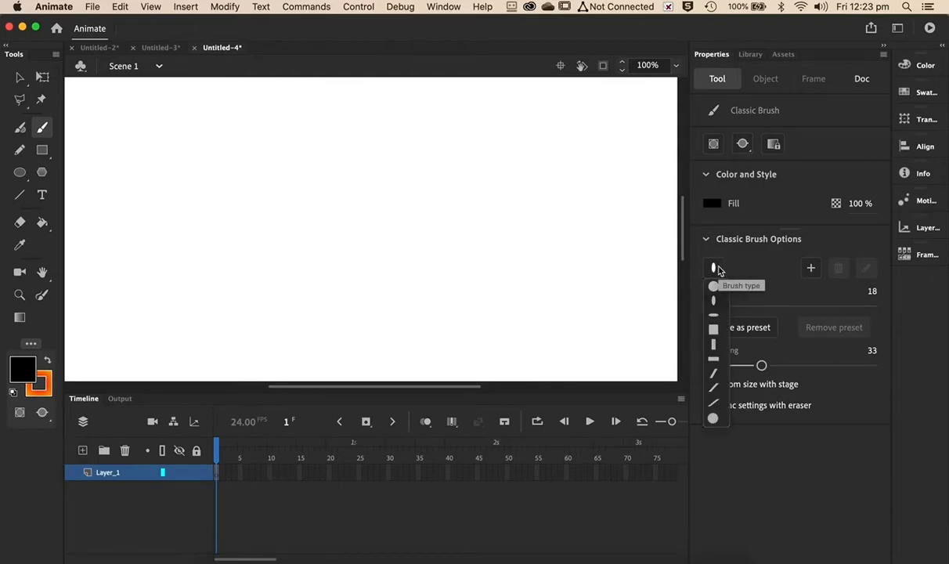
click(712, 419)
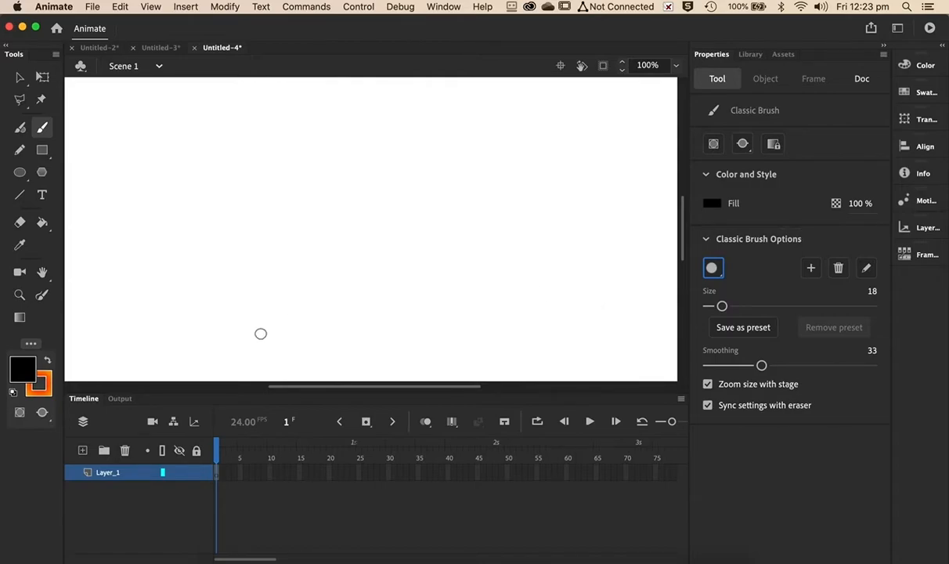
mouse_move(261, 333)
mouse_down()
mouse_move(383, 350)
mouse_move(435, 336)
mouse_move(476, 305)
mouse_move(478, 212)
mouse_move(430, 66)
mouse_move(411, 128)
mouse_move(378, 180)
mouse_move(364, 134)
mouse_move(315, 65)
mouse_move(302, 136)
mouse_move(310, 125)
mouse_move(307, 219)
mouse_move(206, 78)
mouse_move(208, 233)
mouse_move(249, 321)
mouse_up()
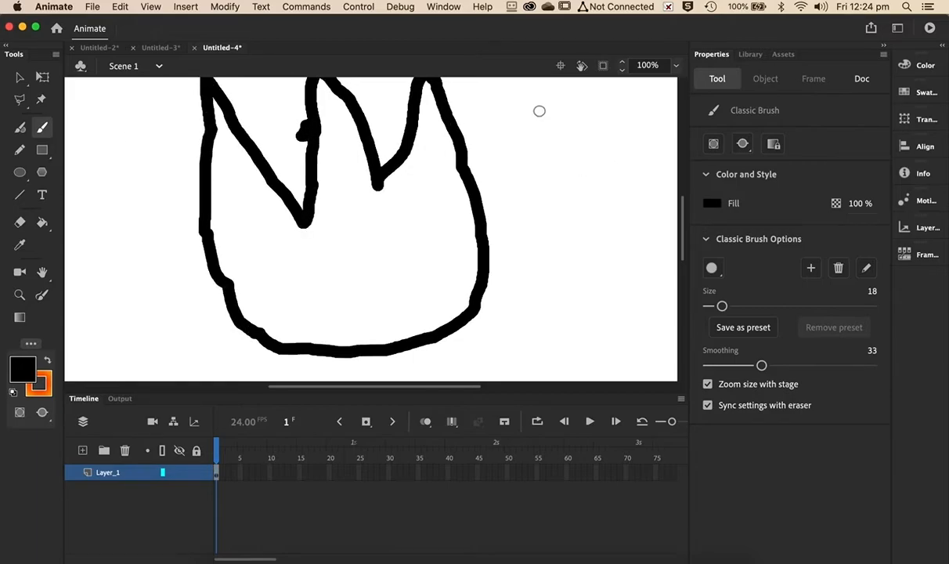
- Fill the inside of the flame outline with the red-to-orange radial gradient using the Paint Bucket
scroll(538, 108, up, 3)
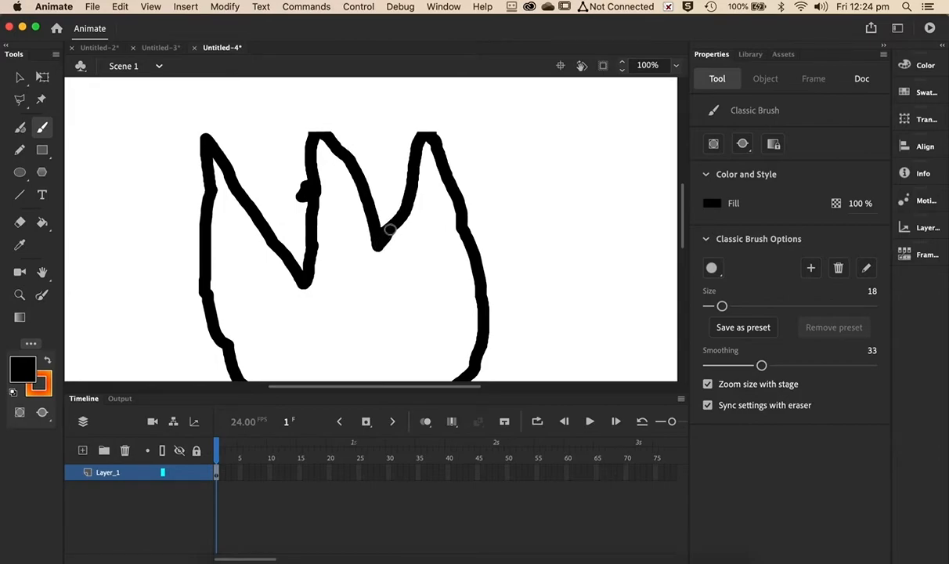
click(47, 363)
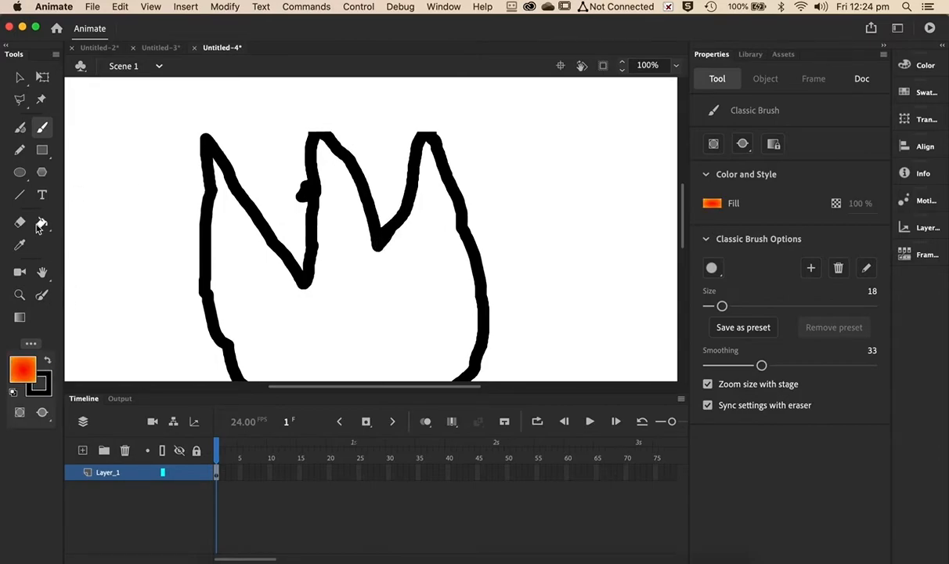
click(42, 223)
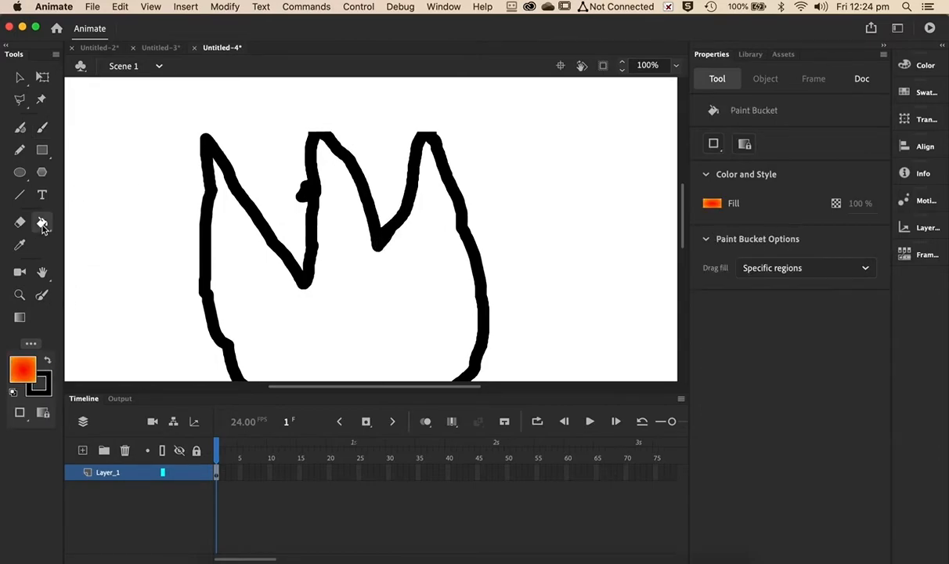
click(310, 317)
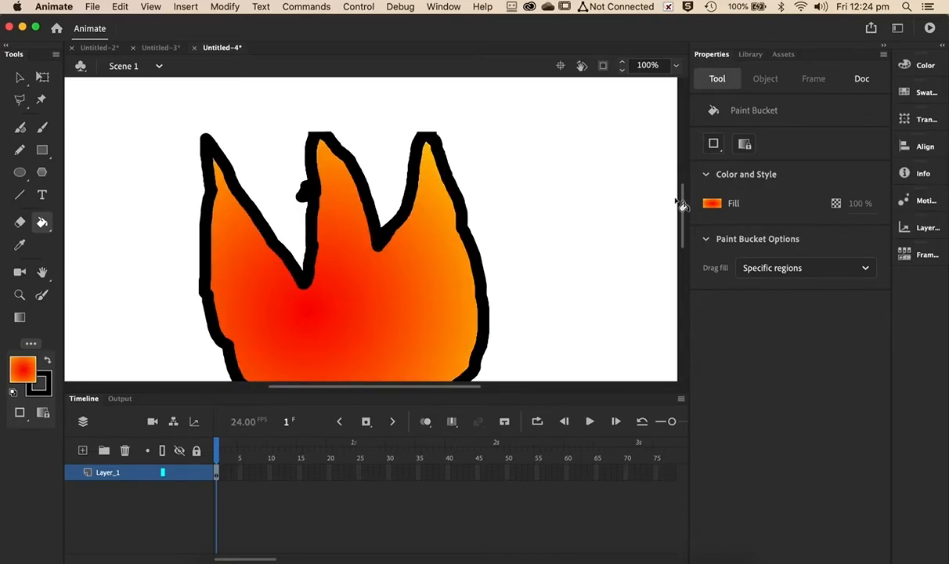
mouse_move(684, 204)
mouse_down()
mouse_move(681, 165)
mouse_move(674, 214)
mouse_up()
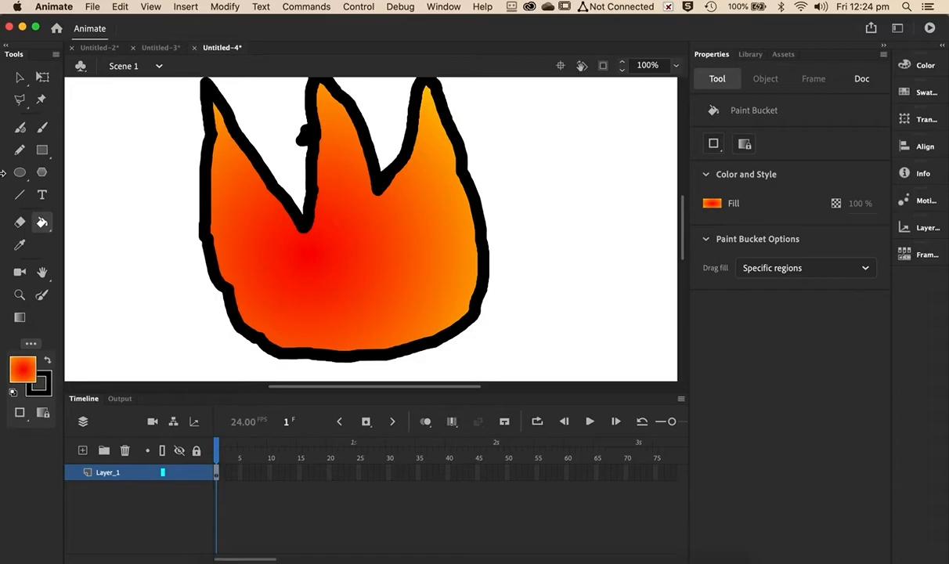
- Delete the black outline around the flame, keeping only the gradient fill
click(20, 81)
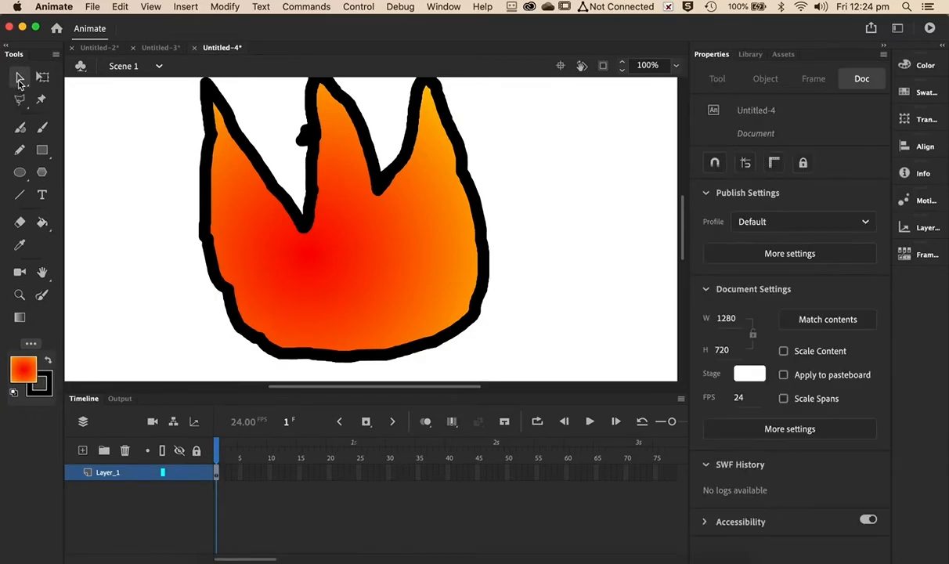
click(211, 162)
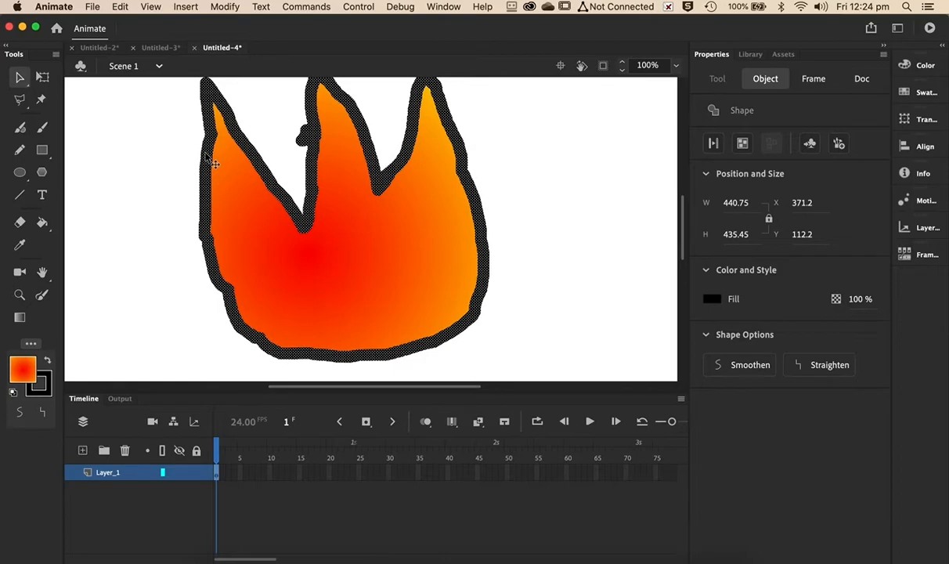
key(Delete)
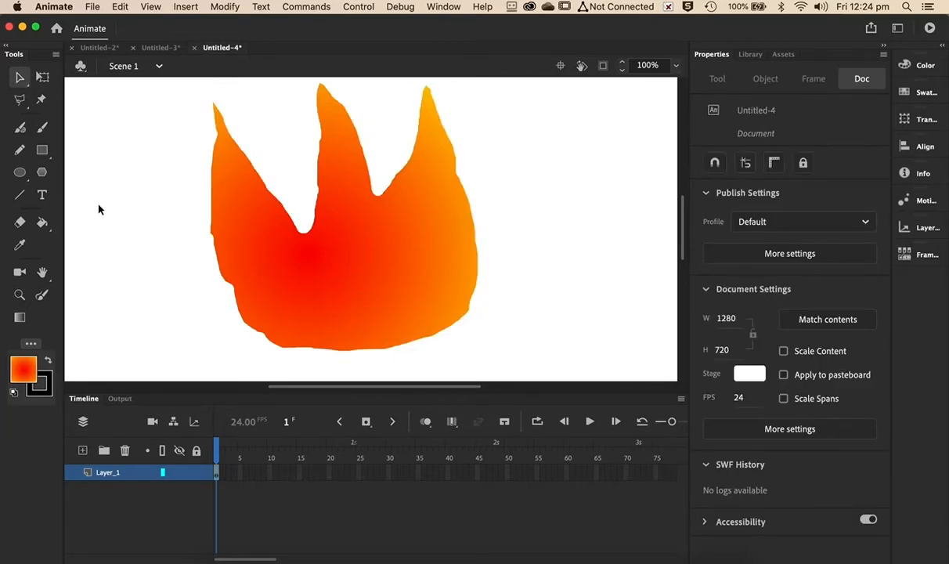
- Convert the whole flame shape to a Movie Clip symbol named flame and show it in the library
key(super+a)
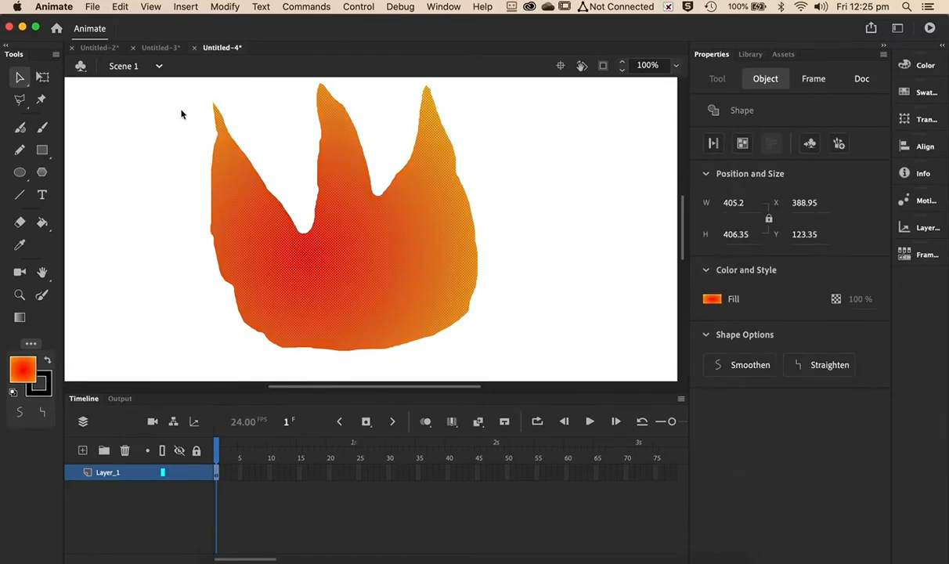
click(223, 8)
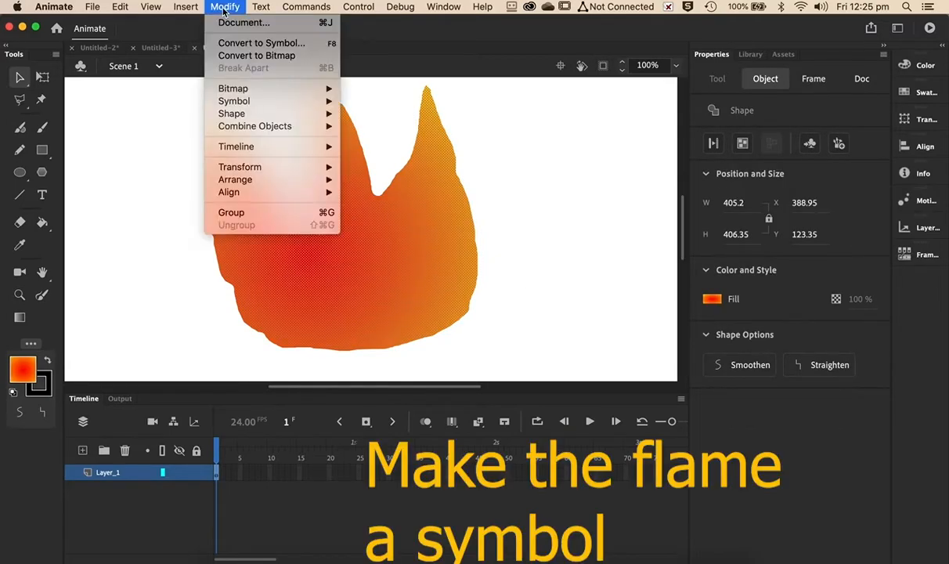
click(233, 49)
text(flame)
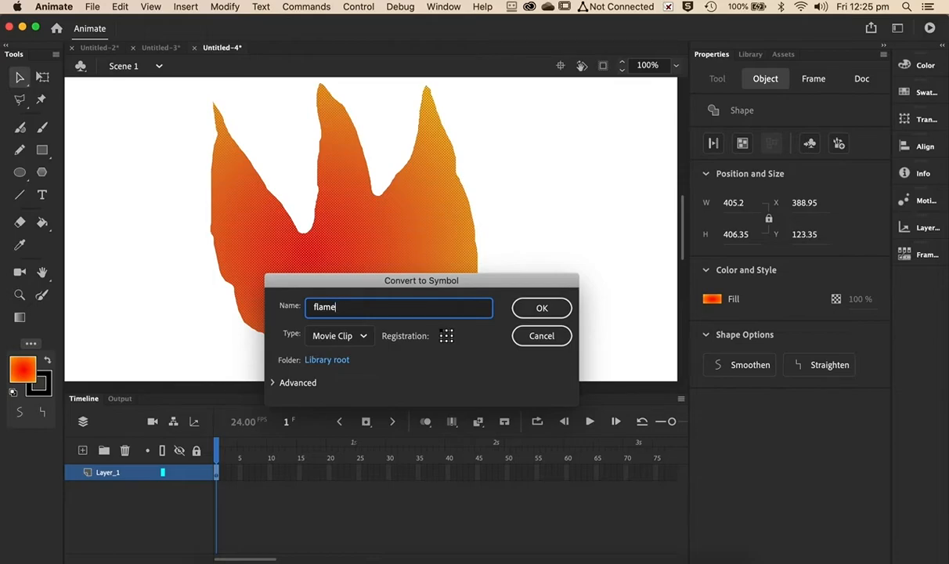
key(Return)
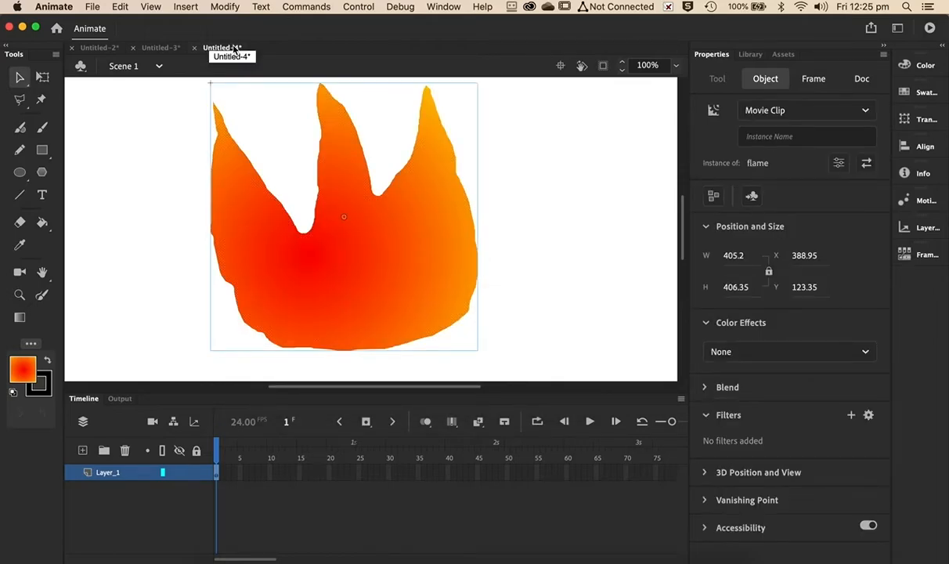
click(750, 54)
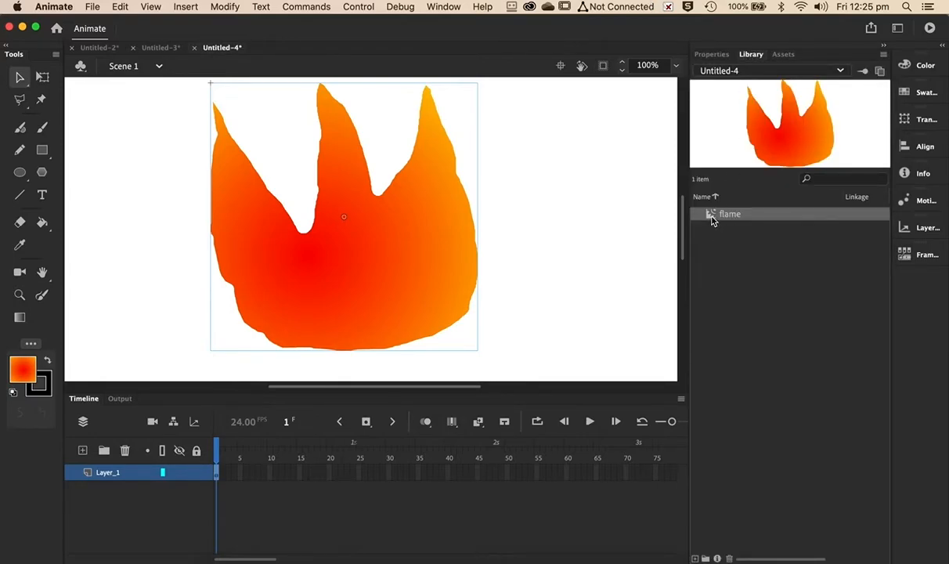
- Open the flame symbol for editing on the stage and add the Gradient Transform Tool to the toolbar
double_click(343, 269)
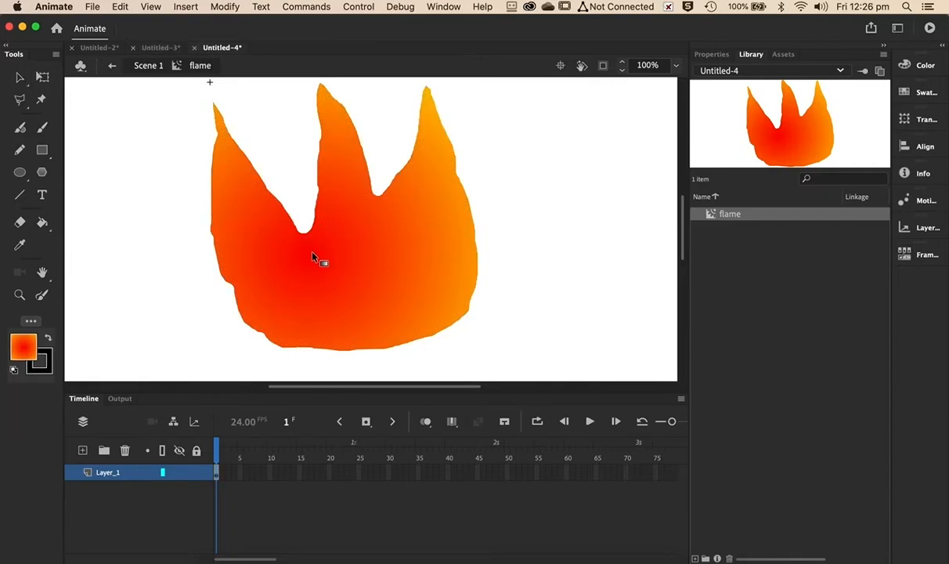
click(31, 322)
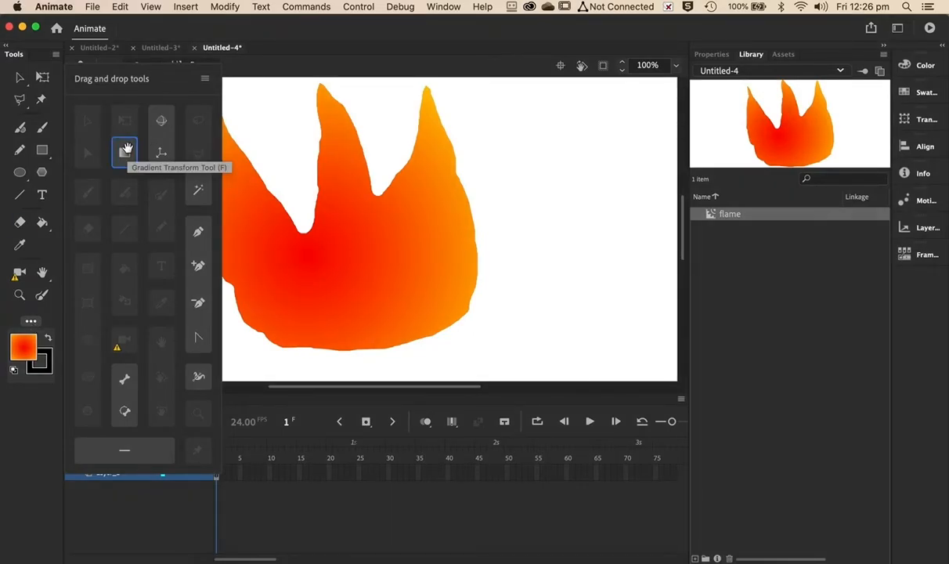
drag(125, 148, 49, 301)
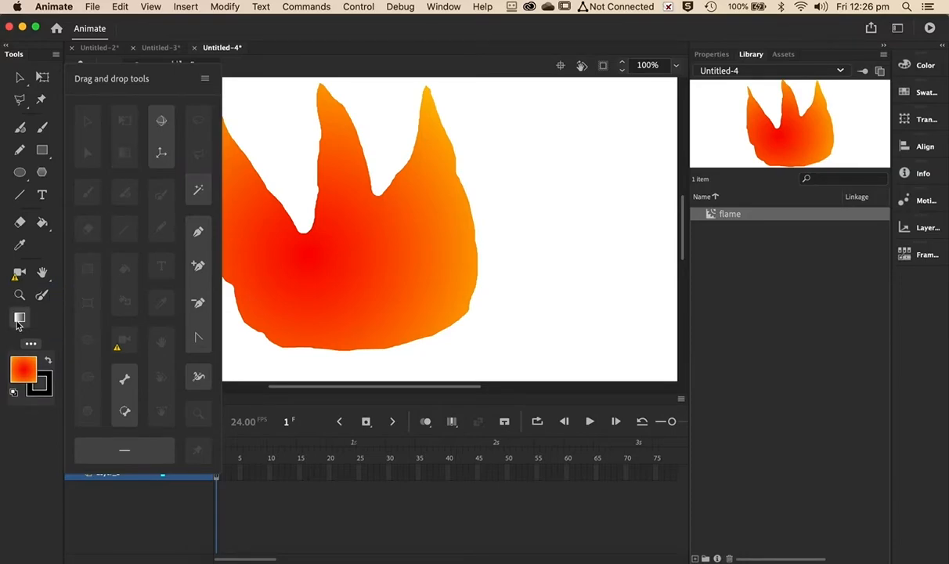
- Move the flame's radial gradient centre down to the middle of the flame's base with the Gradient Transform Tool
click(19, 320)
click(383, 251)
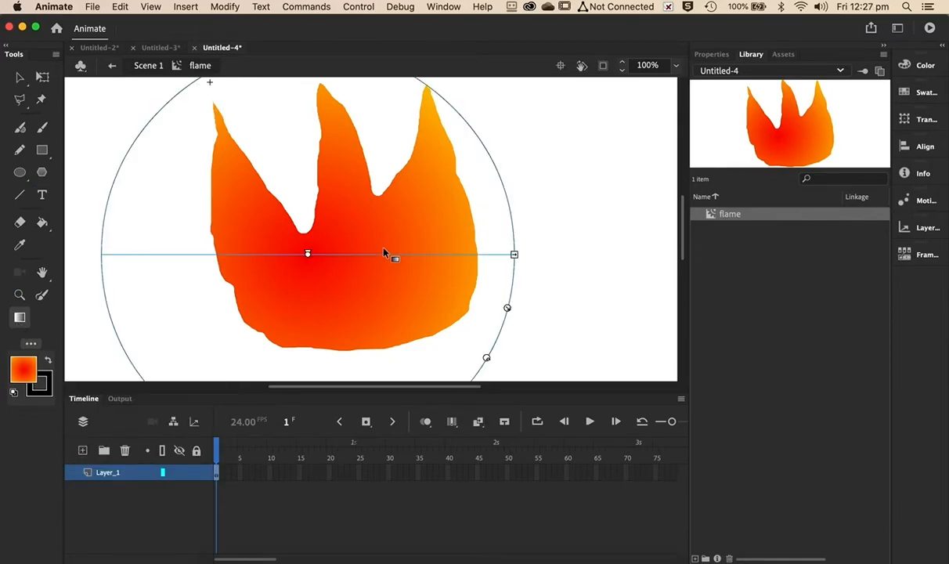
click(622, 72)
click(622, 71)
click(622, 71)
click(623, 71)
click(622, 72)
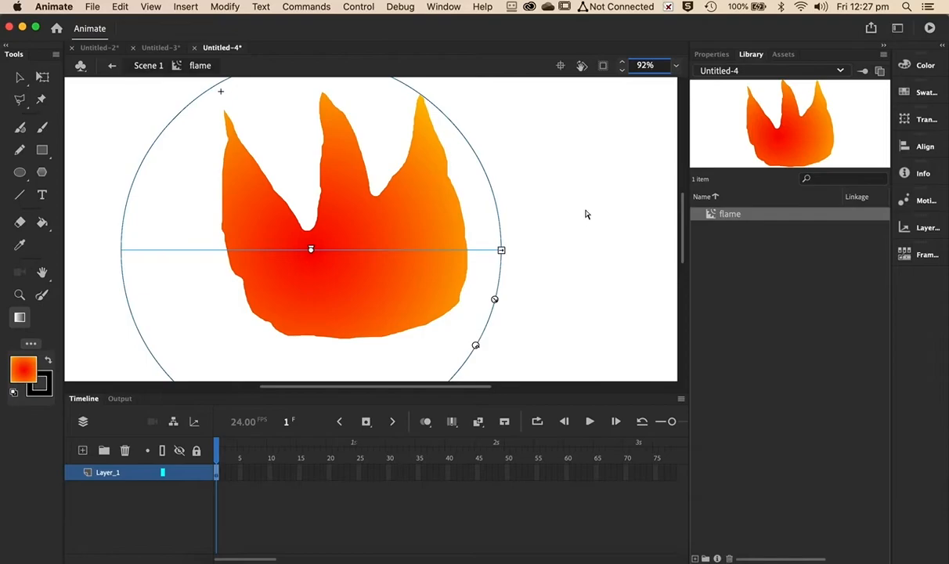
drag(311, 249, 356, 318)
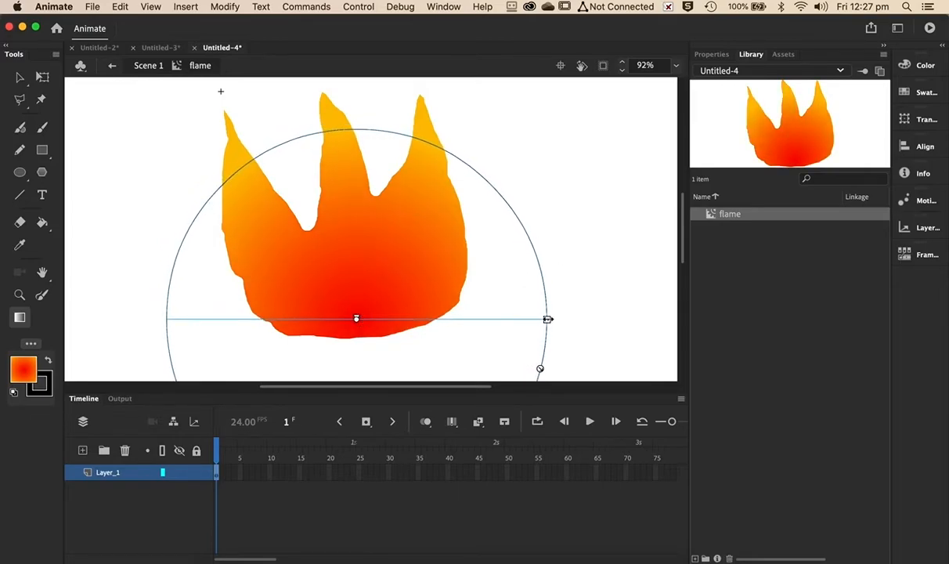
- Shrink the flame's radial gradient to a tall ellipse about as wide as the flame's base, reaching up to the gaps between the tongues
drag(548, 319, 522, 318)
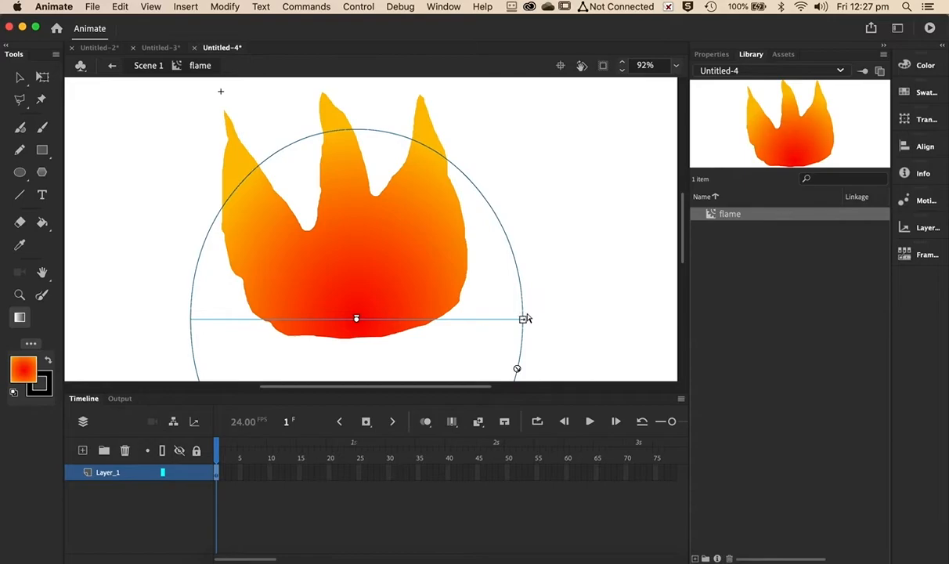
scroll(602, 277, down, 5)
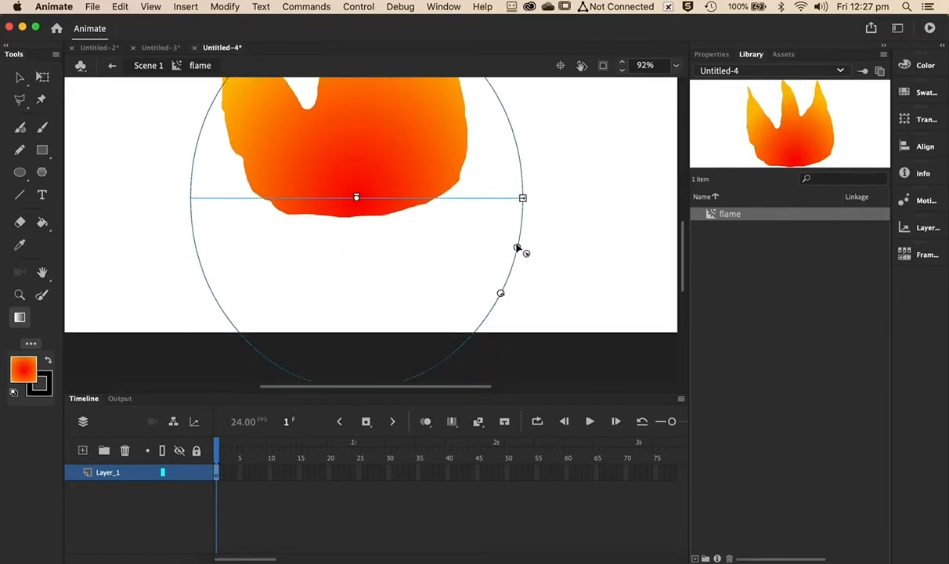
drag(516, 248, 475, 235)
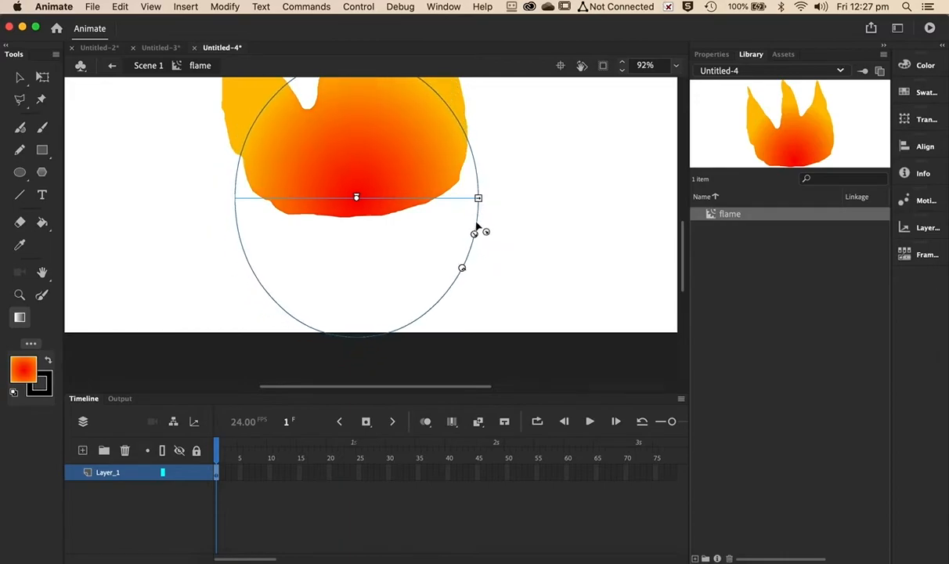
drag(480, 197, 510, 198)
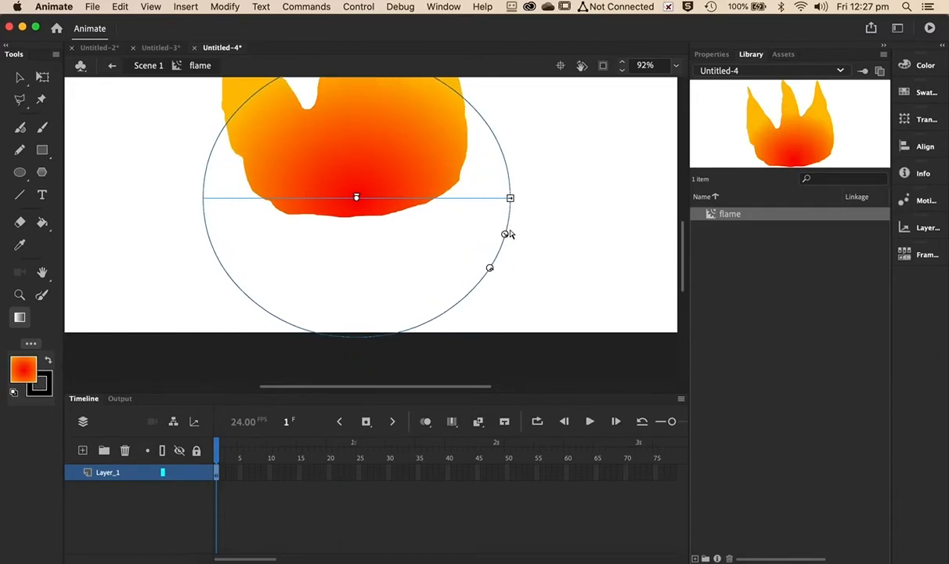
drag(505, 236, 468, 223)
scroll(544, 169, up, 3)
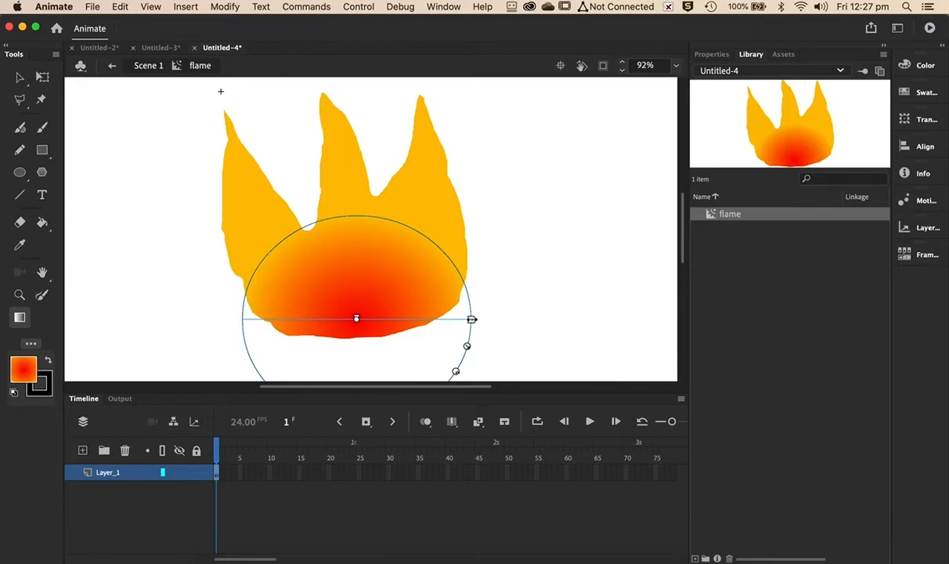
drag(450, 322, 461, 361)
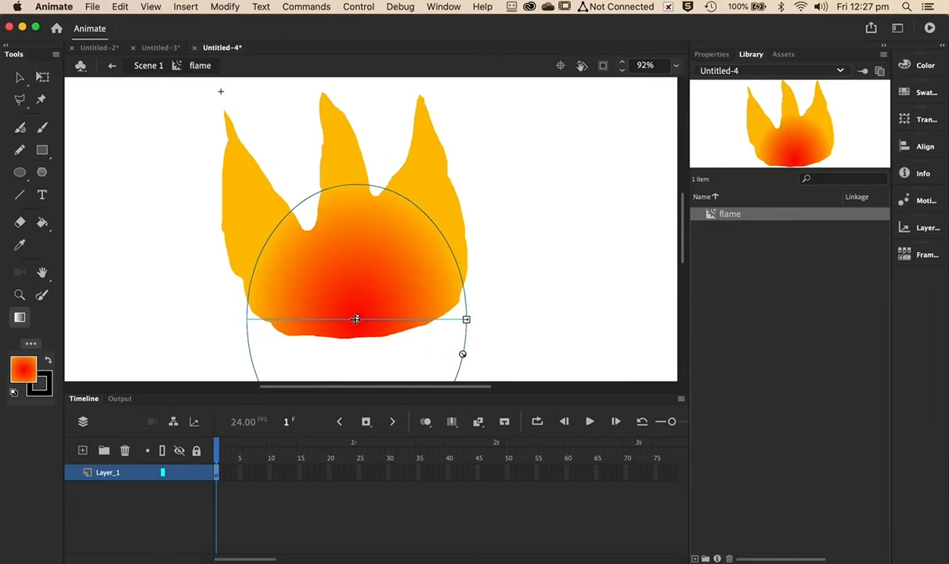
drag(355, 319, 354, 317)
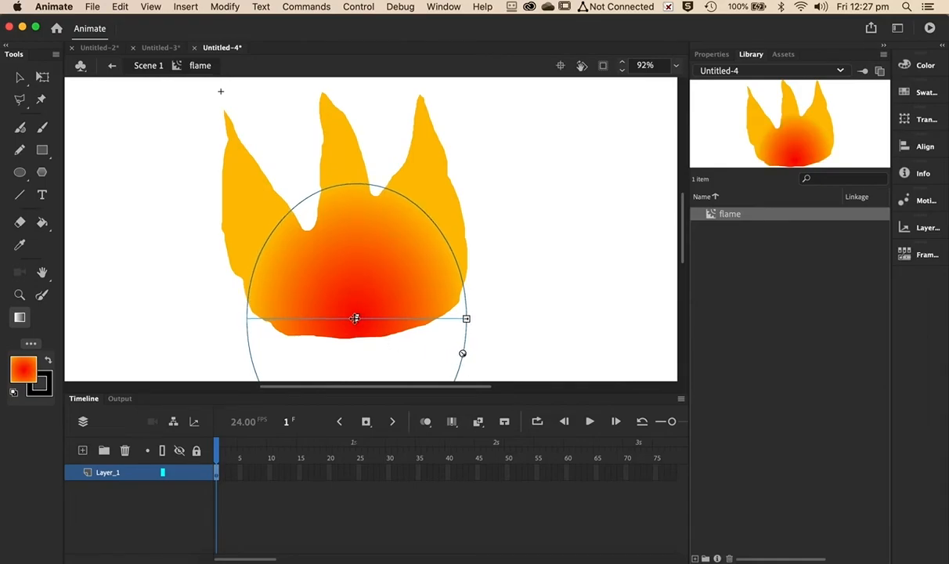
- Rotate the flame's gradient very slightly counterclockwise about its centre and deselect the flame
scroll(497, 249, down, 5)
scroll(496, 249, up, 3)
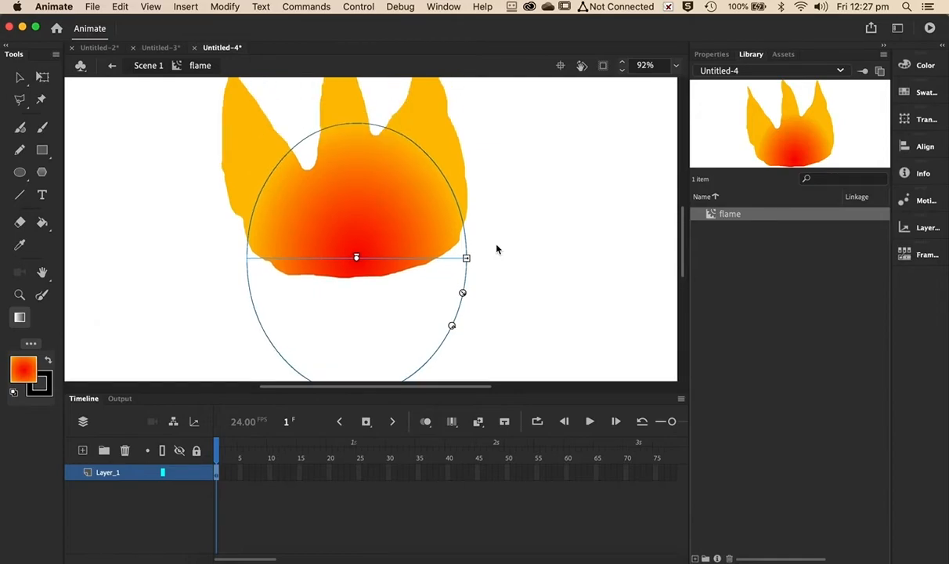
scroll(496, 249, up, 6)
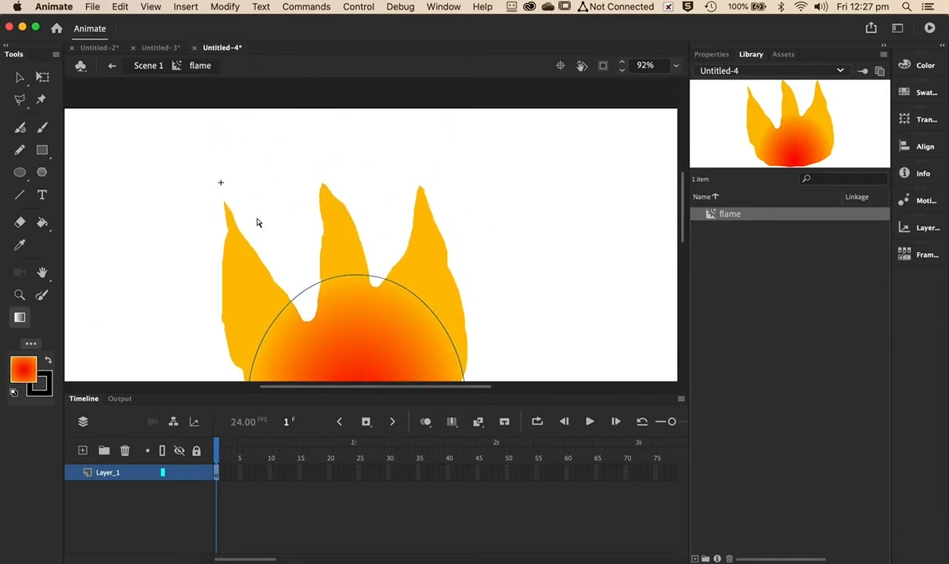
scroll(526, 243, down, 1)
scroll(526, 242, down, 4)
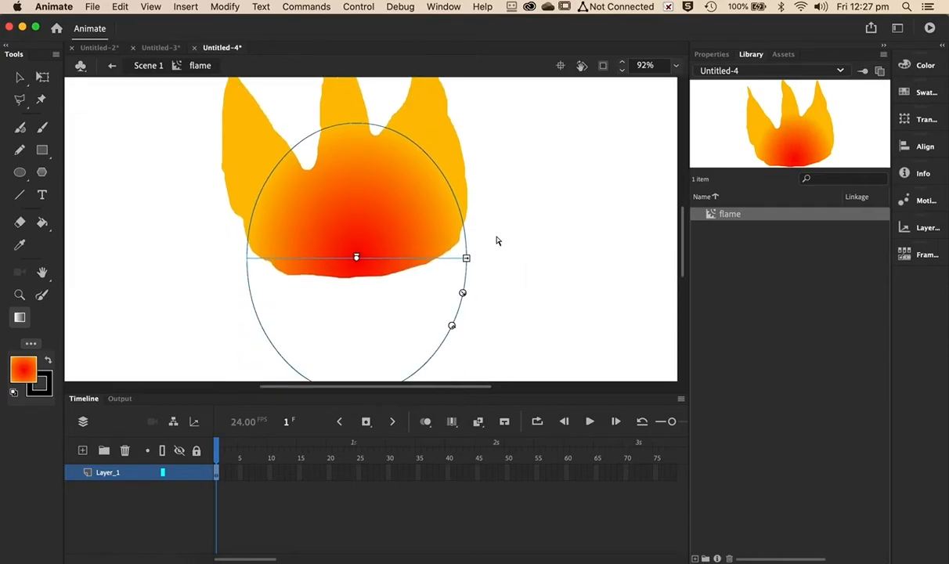
mouse_move(452, 327)
mouse_down()
mouse_move(498, 240)
mouse_move(473, 215)
mouse_move(486, 283)
mouse_move(466, 335)
mouse_up()
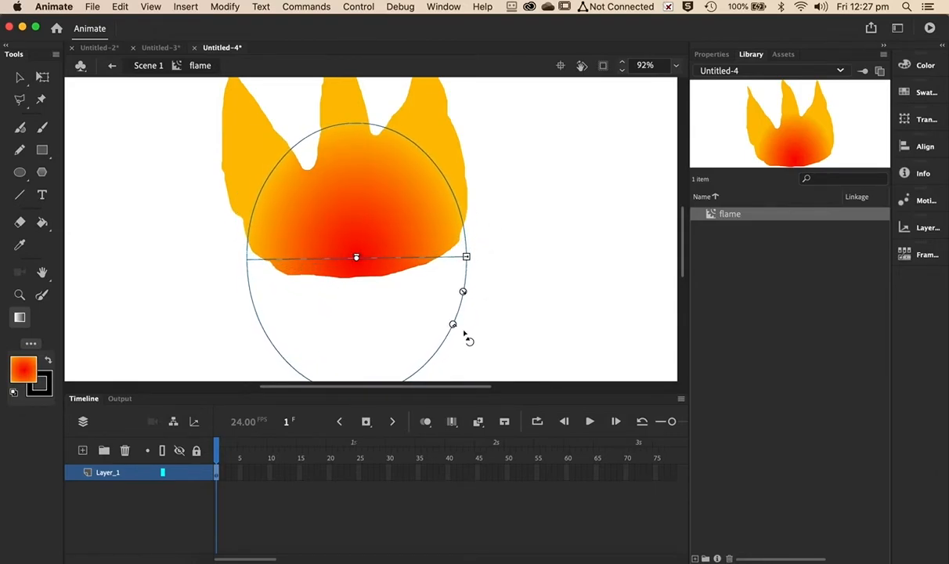
click(539, 217)
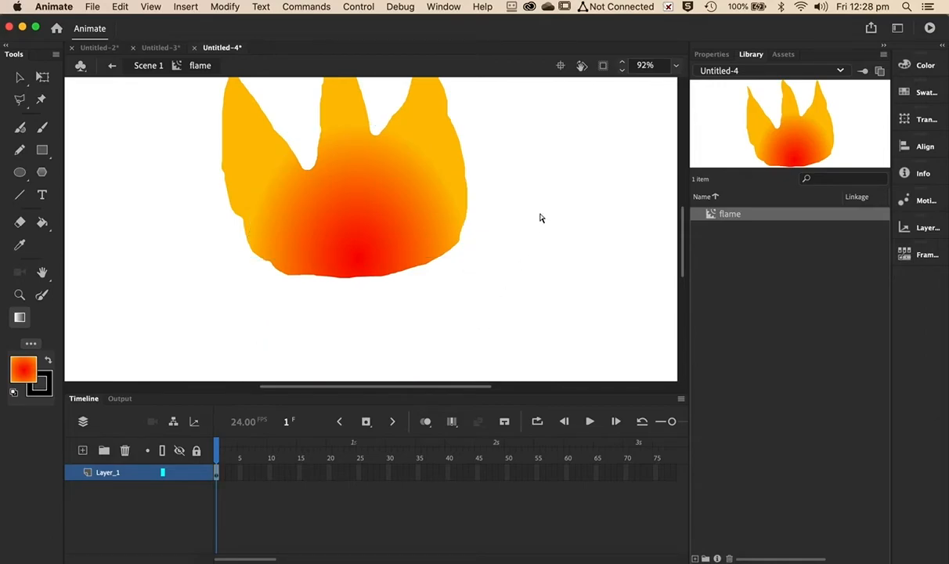
scroll(548, 242, up, 3)
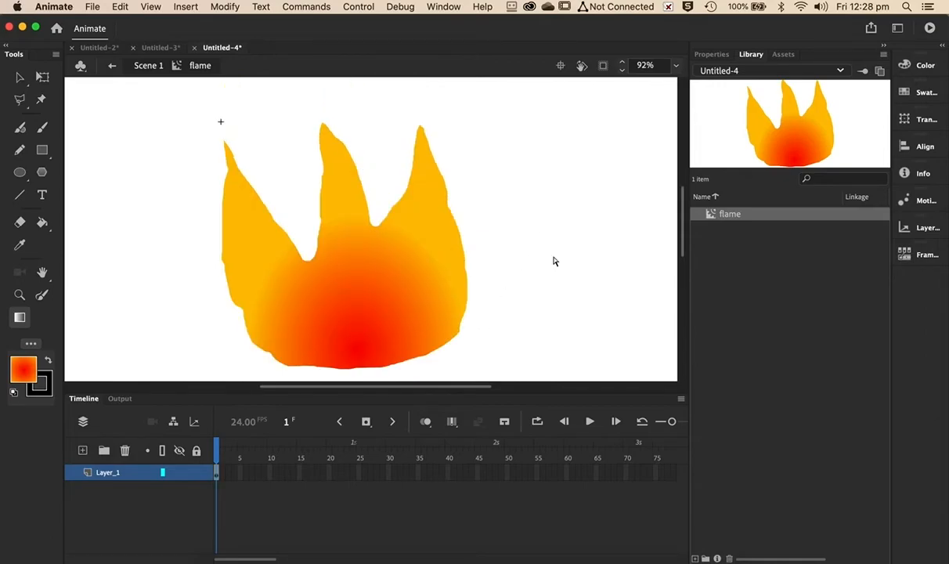
- Place three Asset Warp pins along the flame's base: one in the middle, one near the right side and one near the left
click(43, 104)
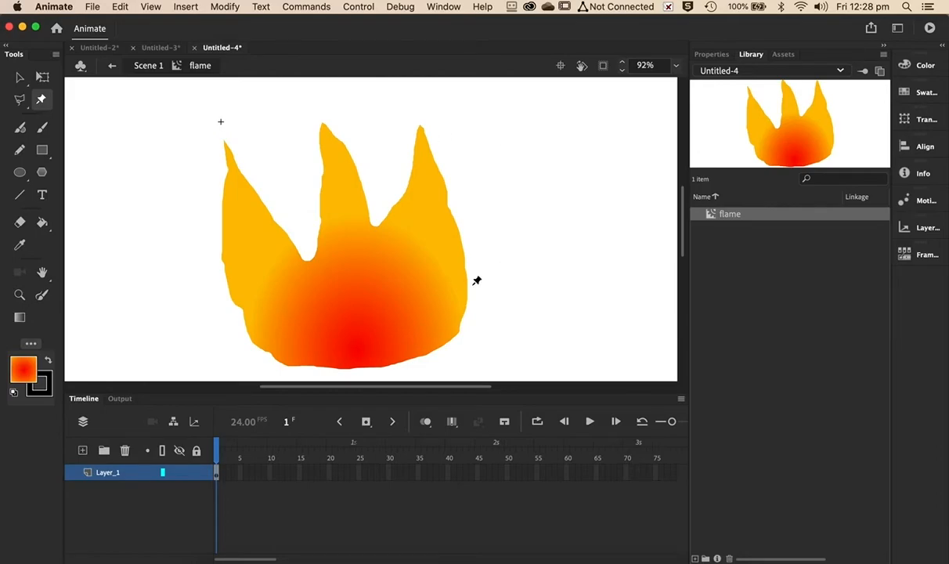
click(366, 351)
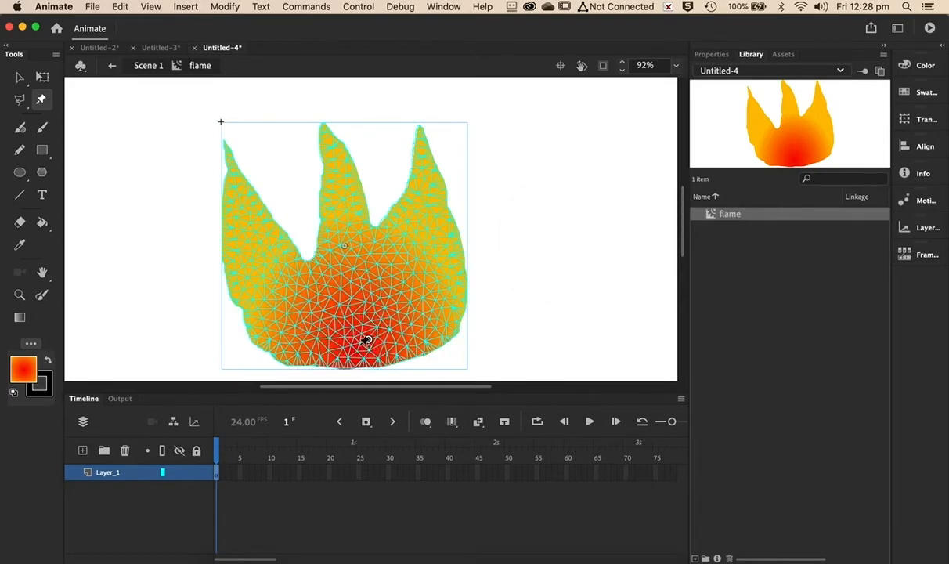
click(424, 328)
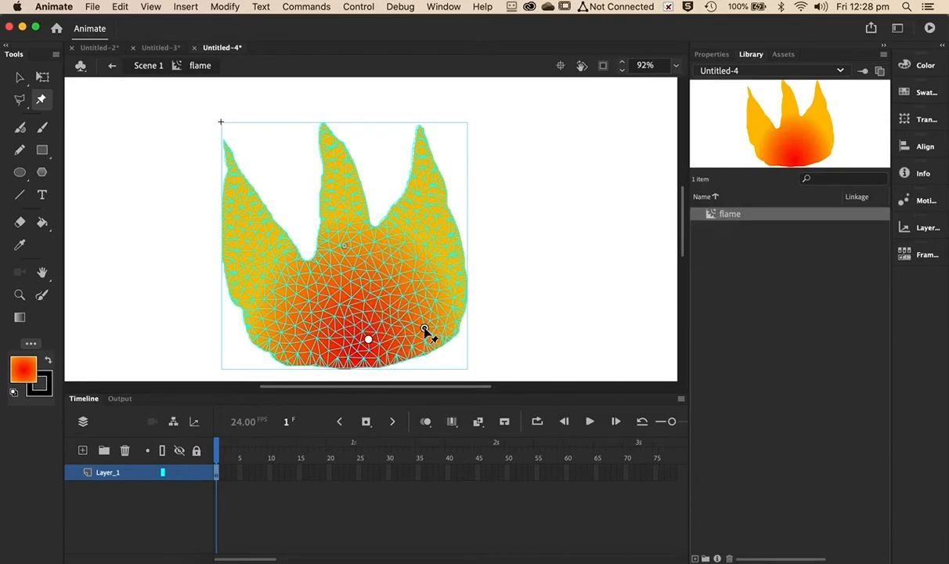
click(300, 335)
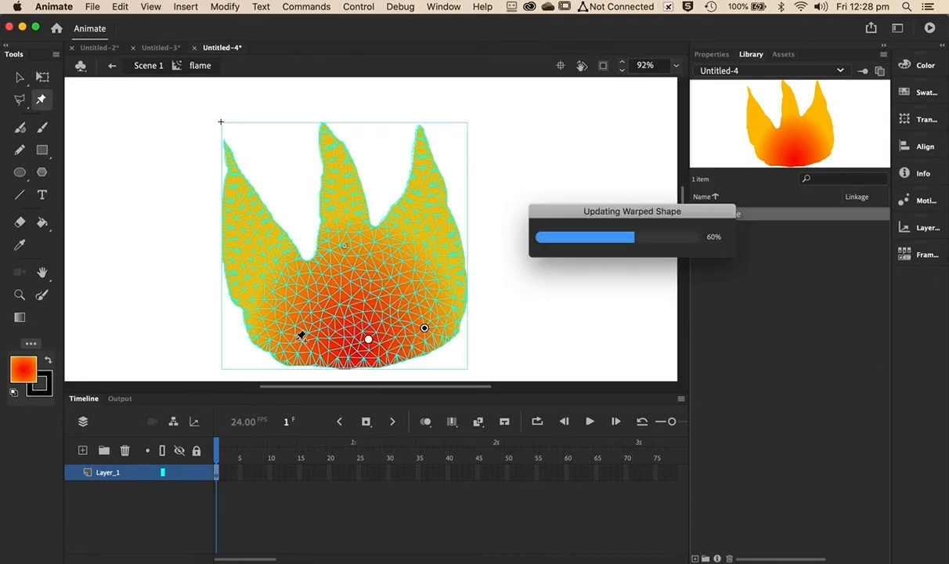
- Add three warp pins up the left flame tongue, at its root, its middle and its tip
click(263, 266)
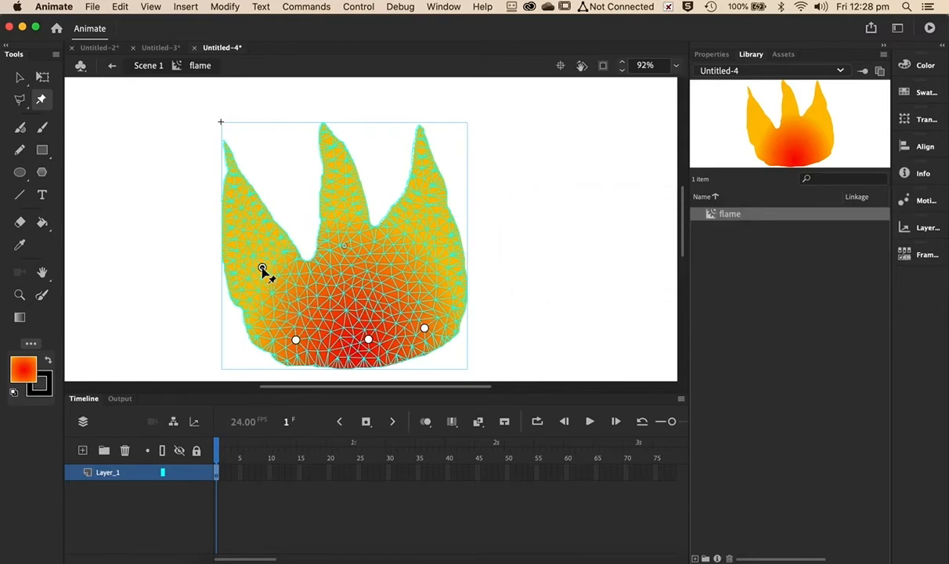
click(243, 186)
click(226, 144)
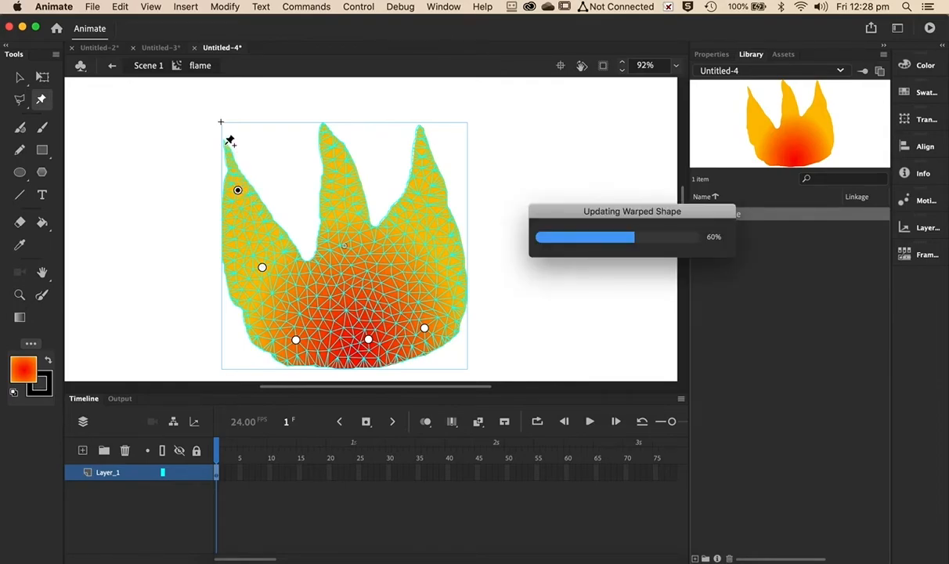
- Add three warp pins each to the middle and right flame tongues, at their roots, middles and tips
click(350, 189)
click(327, 122)
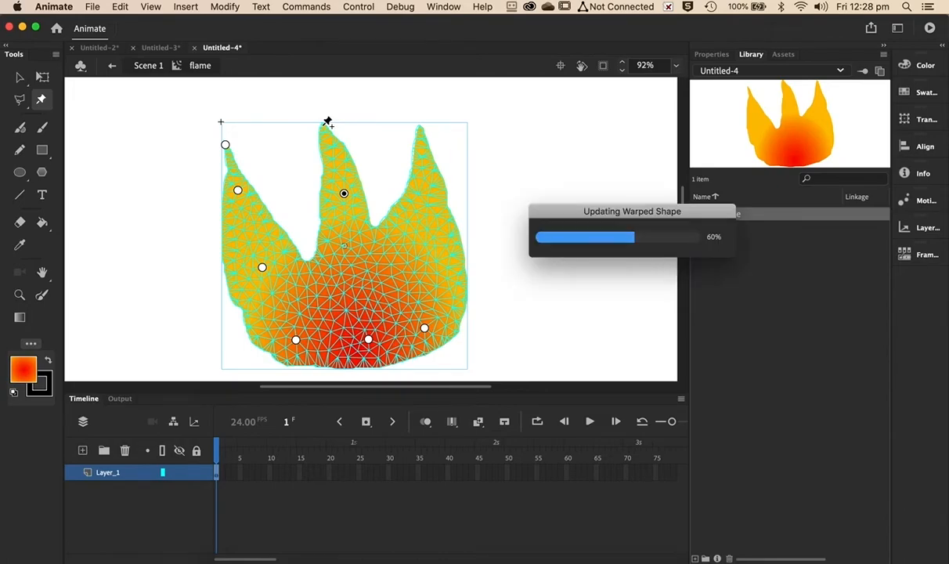
click(361, 273)
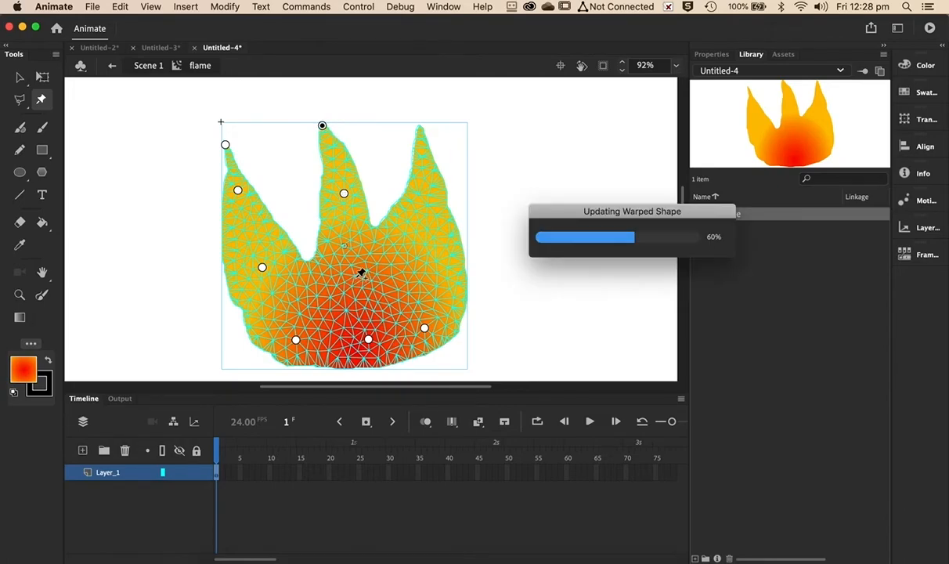
click(432, 269)
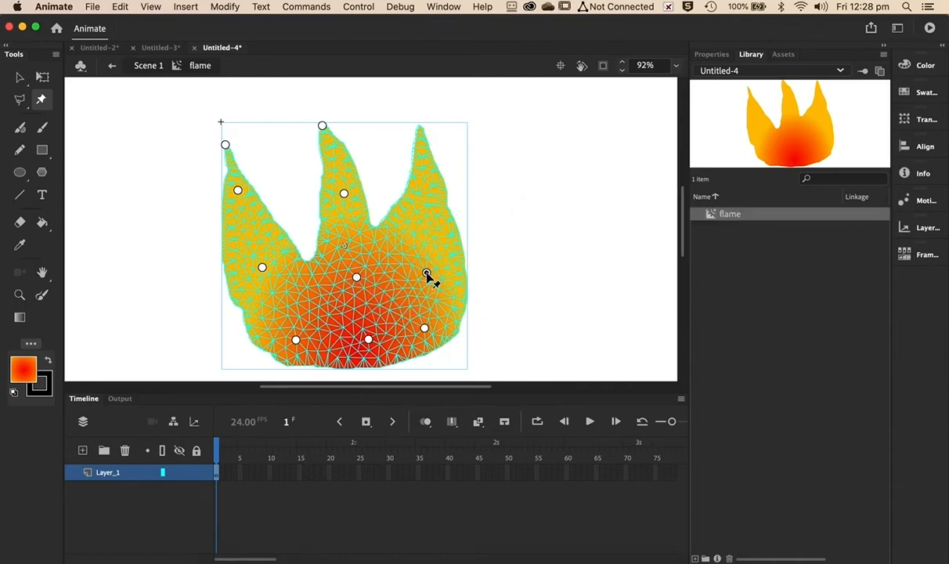
click(432, 183)
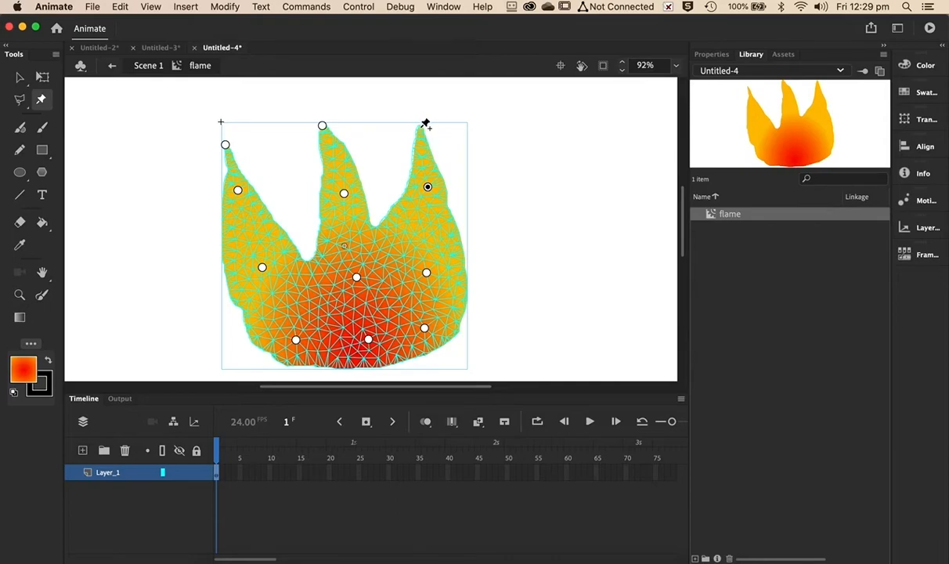
click(425, 126)
- Extend Layer_1 to frame 20 and insert a keyframe at frame 5
click(329, 475)
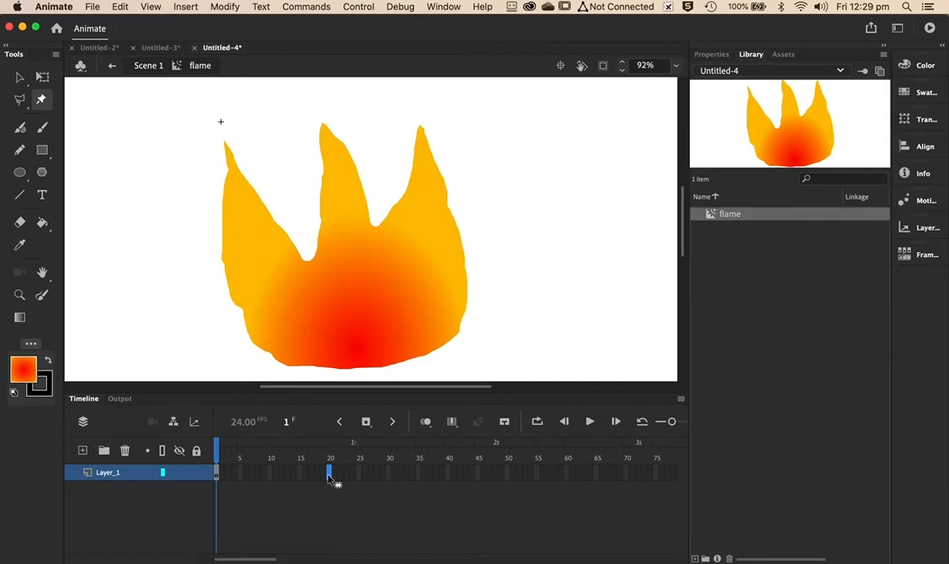
key(F5)
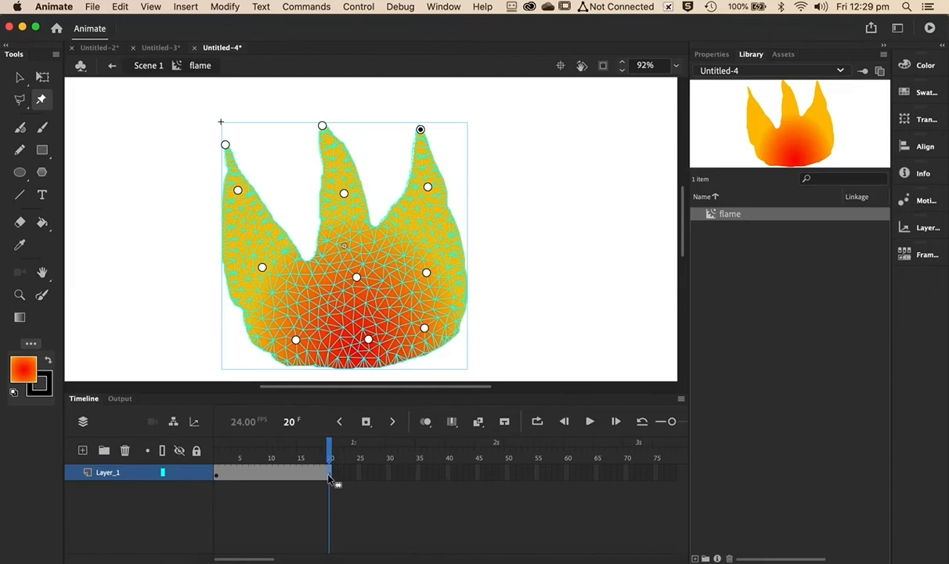
drag(330, 454, 245, 467)
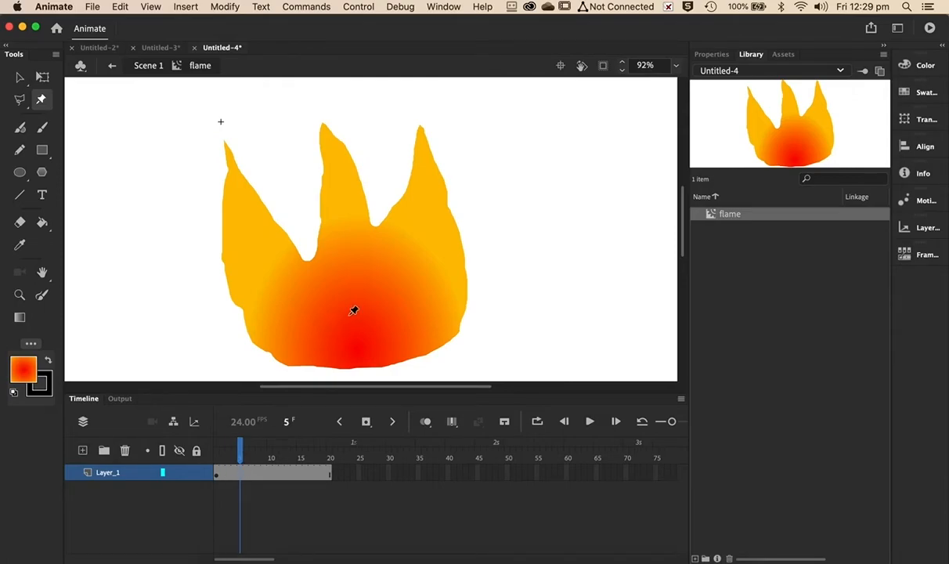
right_click(544, 211)
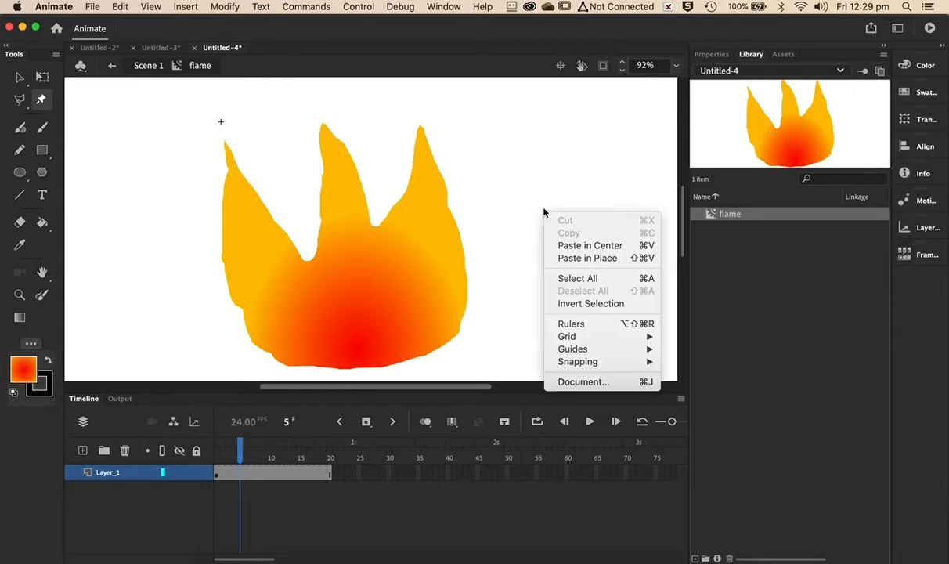
click(238, 478)
click(240, 477)
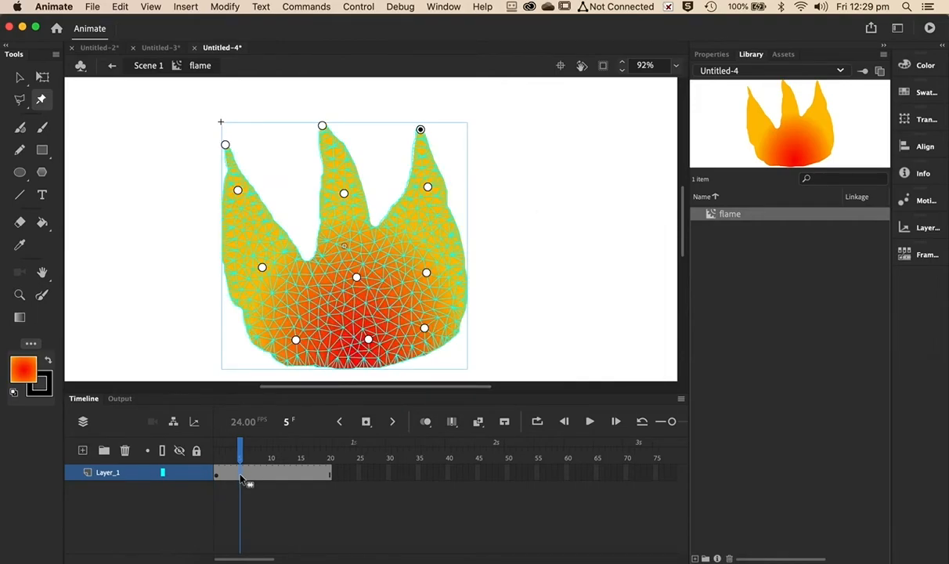
key(F6)
- At frame 5, bend the left flame tongue inward, stretch the middle one upward, and pull the right one's middle inward and its tip outward
drag(225, 145, 258, 119)
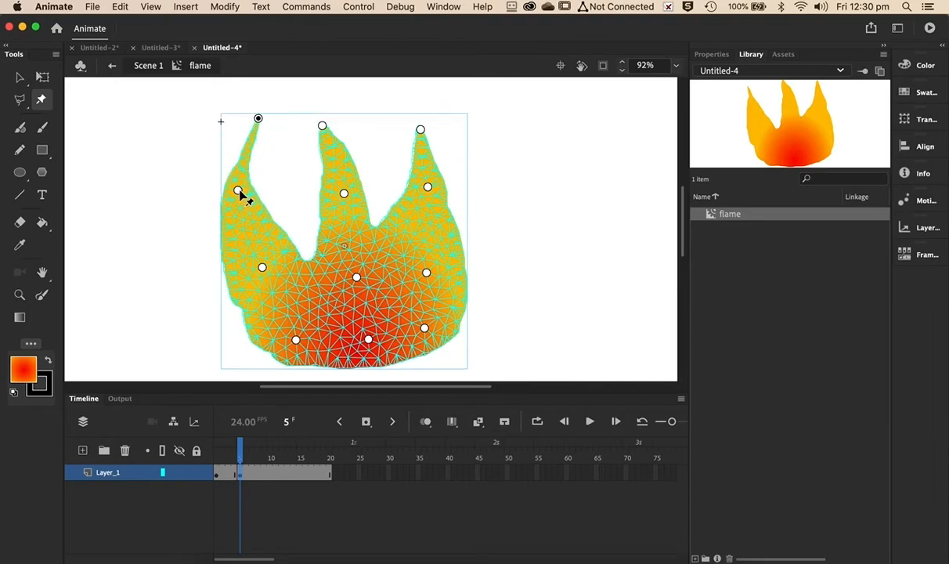
drag(237, 190, 285, 194)
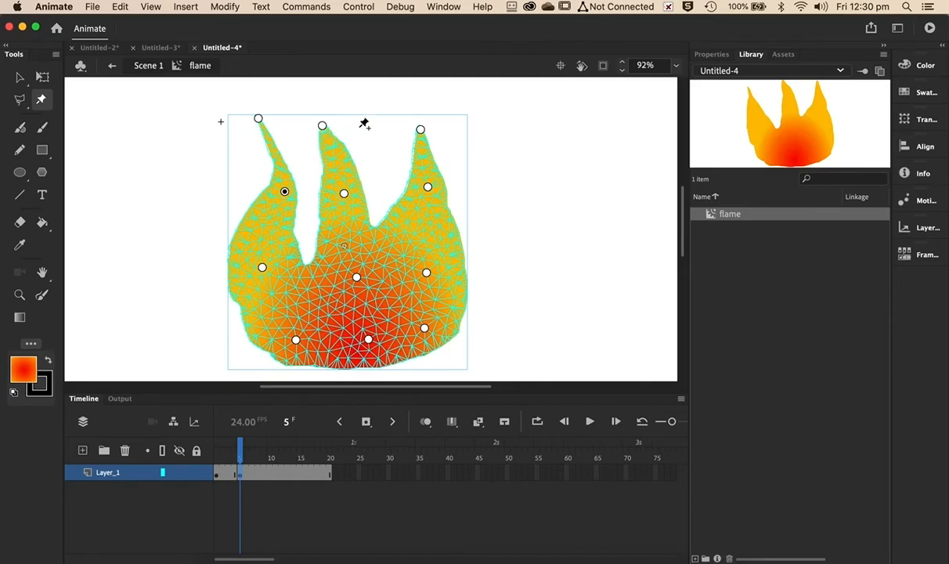
drag(322, 125, 330, 84)
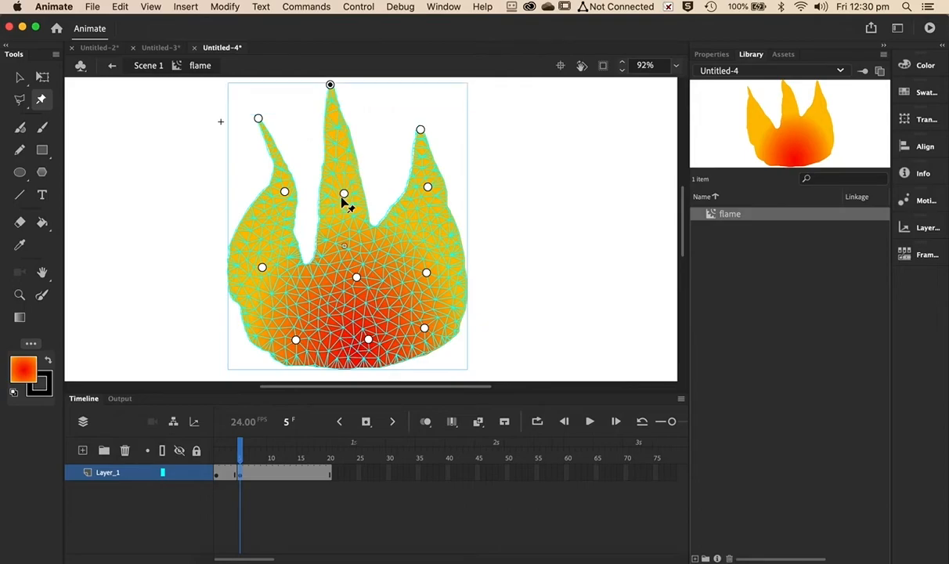
drag(343, 193, 330, 211)
drag(428, 191, 388, 198)
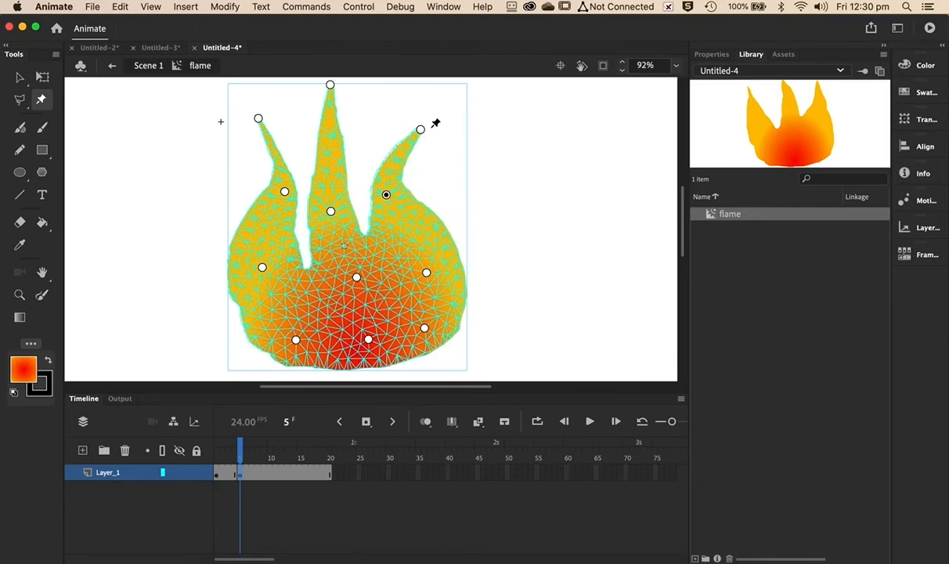
drag(421, 130, 451, 116)
- At frame 5, pull the root pins of both outer tongues and the outer base pins inward, and raise the flame's central pin
drag(425, 276, 403, 287)
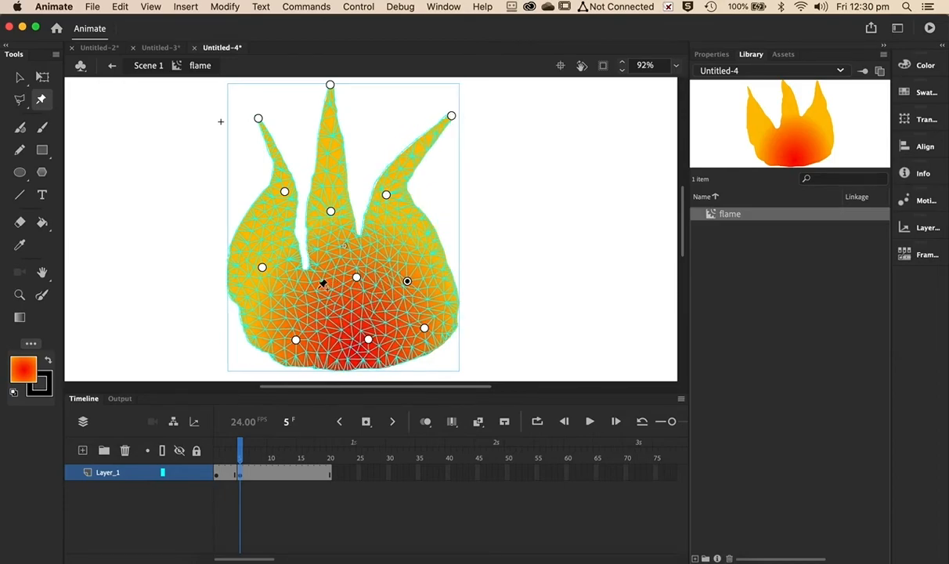
drag(261, 270, 275, 268)
drag(356, 278, 355, 237)
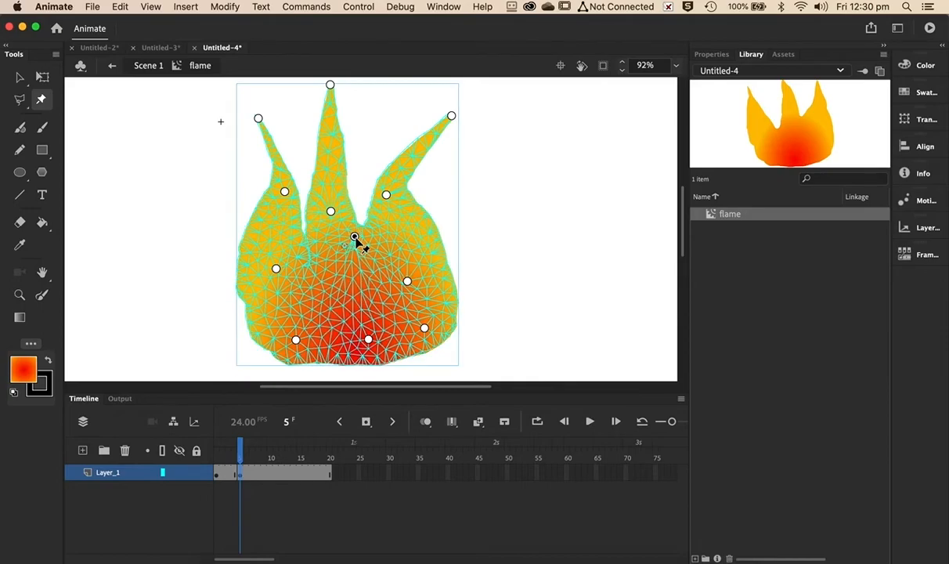
drag(425, 332, 410, 334)
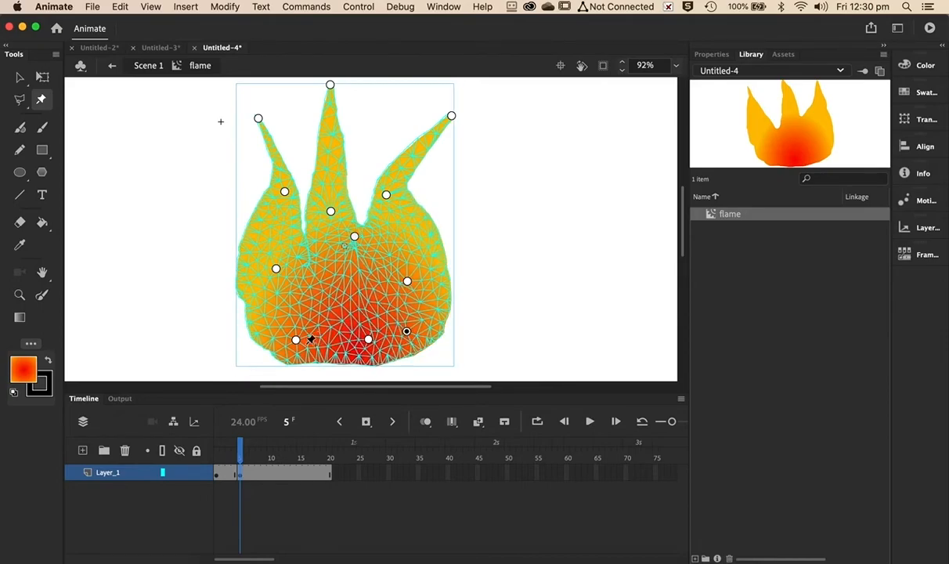
drag(296, 340, 303, 333)
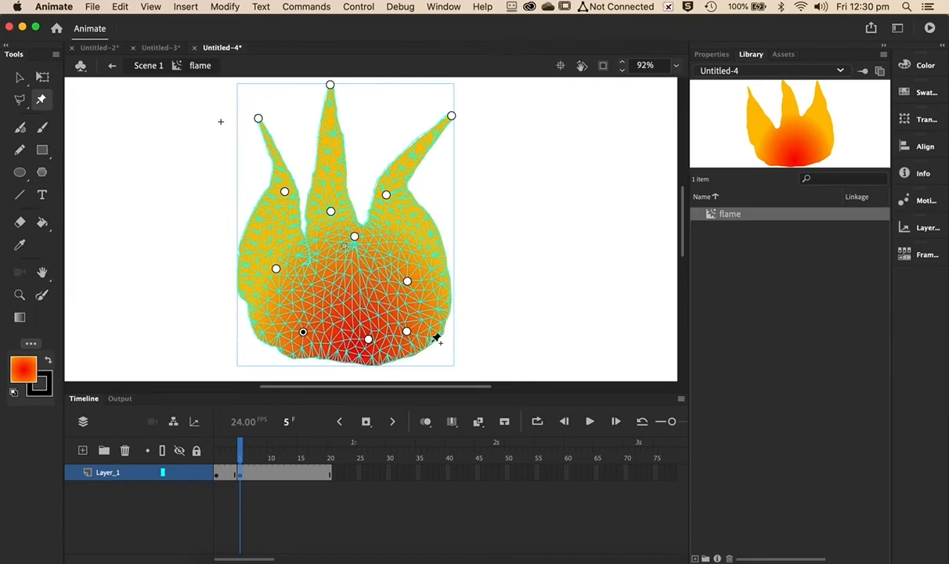
- Insert a keyframe at frame 9, push the right tongue's middle outward with its tip leaning inward, and curve the middle tongue toward the right one
click(266, 475)
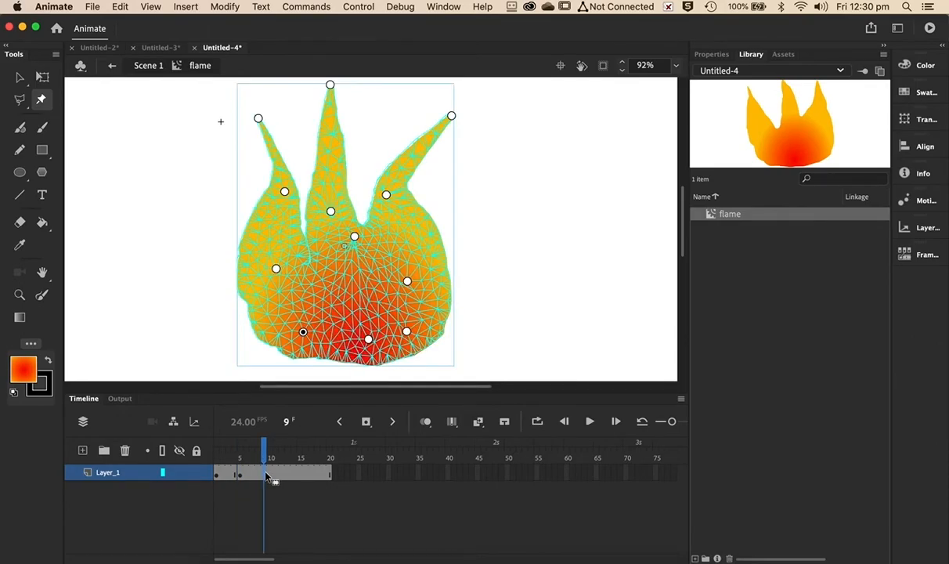
key(F6)
drag(407, 280, 426, 243)
drag(386, 194, 425, 172)
drag(451, 116, 357, 113)
drag(330, 210, 316, 169)
- At frame 9, move the left tongue's tip inward, its middle outward and its root upward, and pull the right tongue's root inward
drag(258, 118, 282, 95)
drag(284, 191, 248, 182)
drag(276, 269, 286, 234)
drag(426, 244, 404, 248)
- Insert a keyframe at frame 14, lower the flame's central pin, stretch the middle tongue upward, and hook the right tongue's tip inward
click(292, 475)
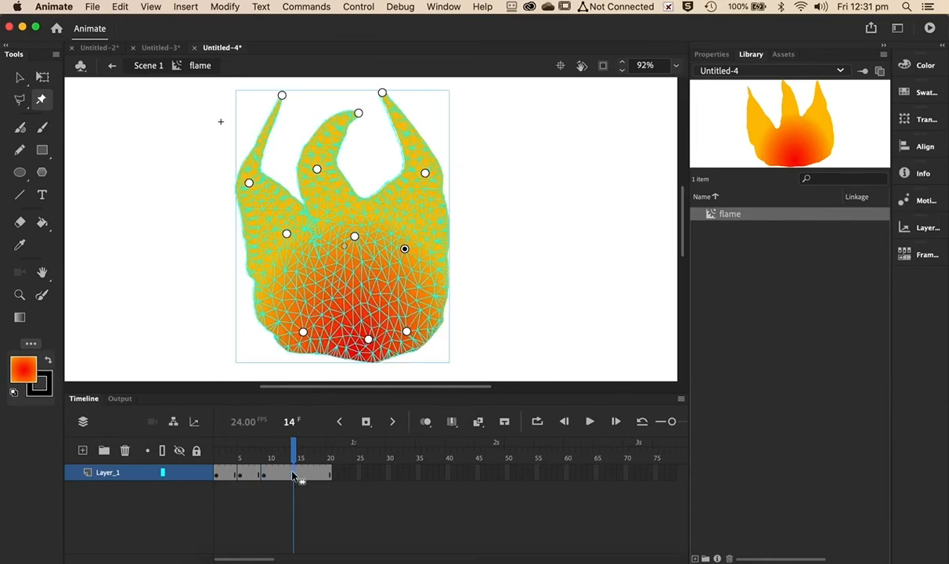
key(F6)
drag(354, 236, 358, 295)
drag(357, 113, 345, 68)
drag(384, 96, 361, 124)
drag(429, 174, 433, 129)
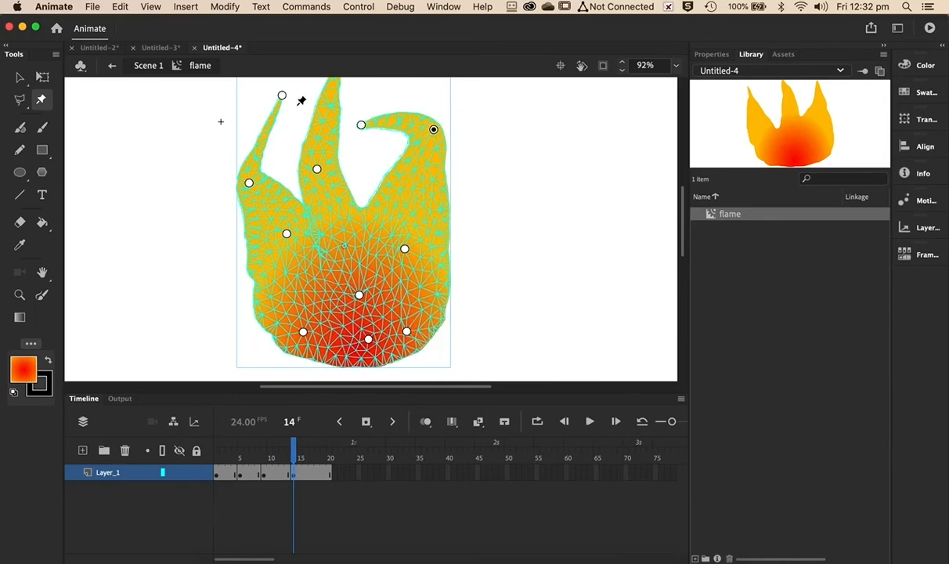
- Bend the left tongue's tip far outward, raise its middle and root, and shift the central and right-hand pins in the flame's body
drag(282, 96, 202, 100)
drag(248, 182, 261, 126)
drag(270, 235, 245, 206)
click(359, 296)
drag(359, 296, 400, 319)
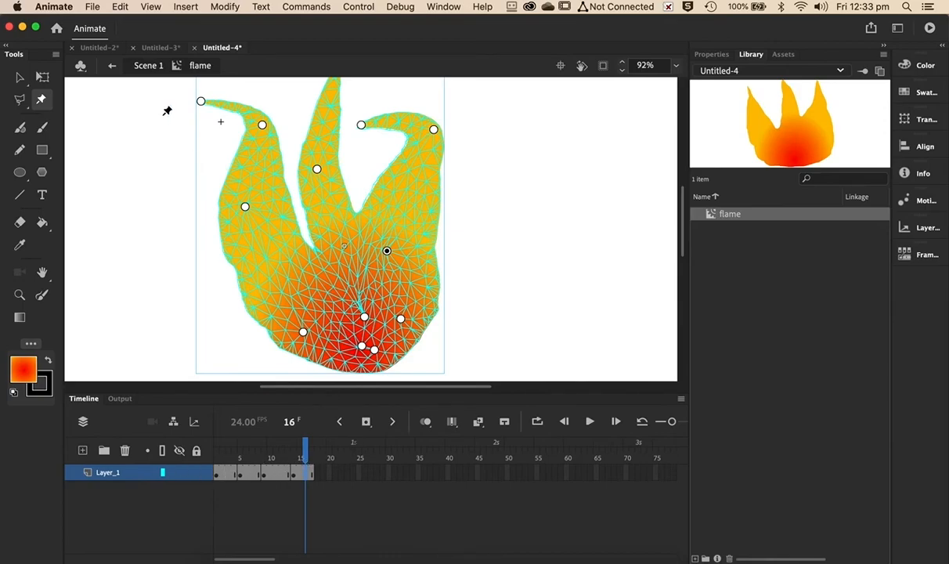
- Return to Scene 1 and test the movie twice to check the flame's animation, closing each preview
click(149, 66)
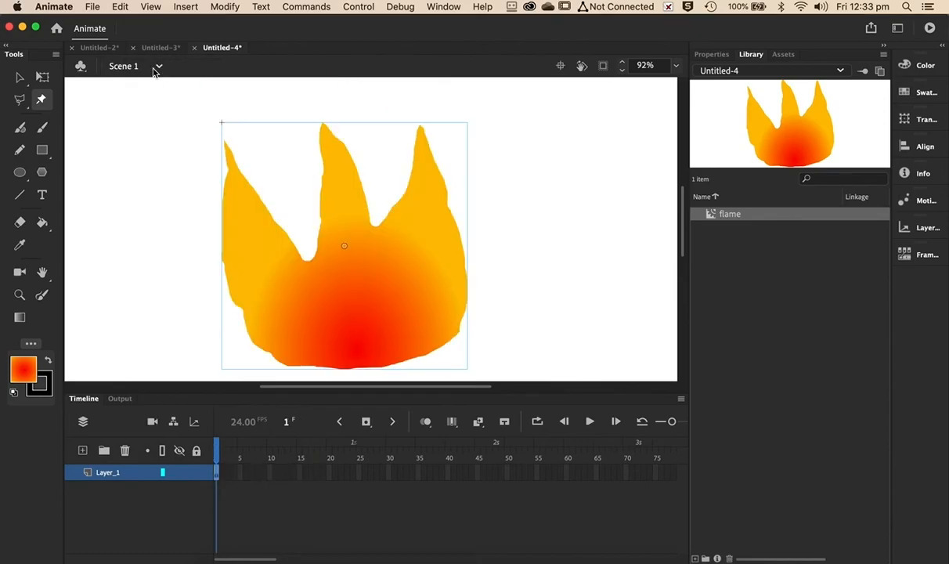
key(super+Return)
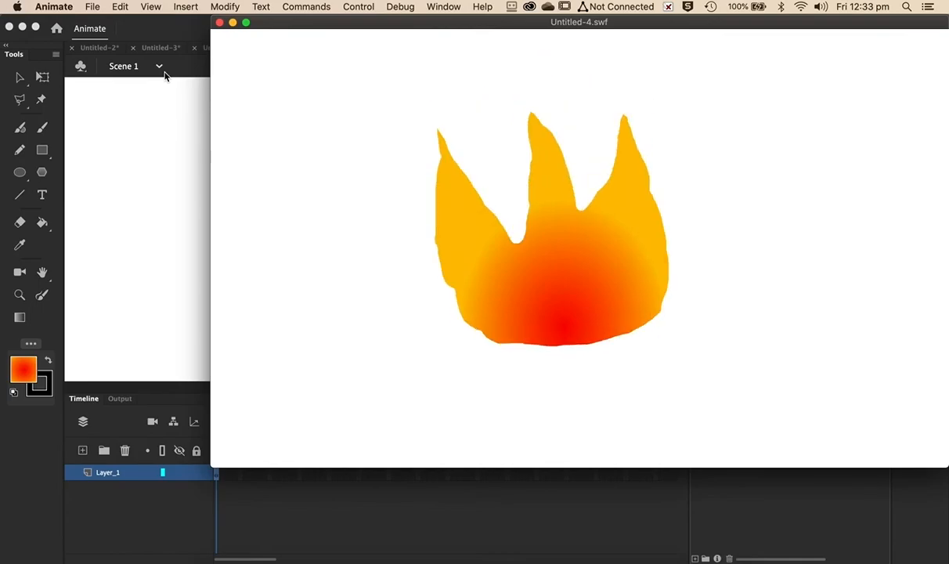
click(219, 22)
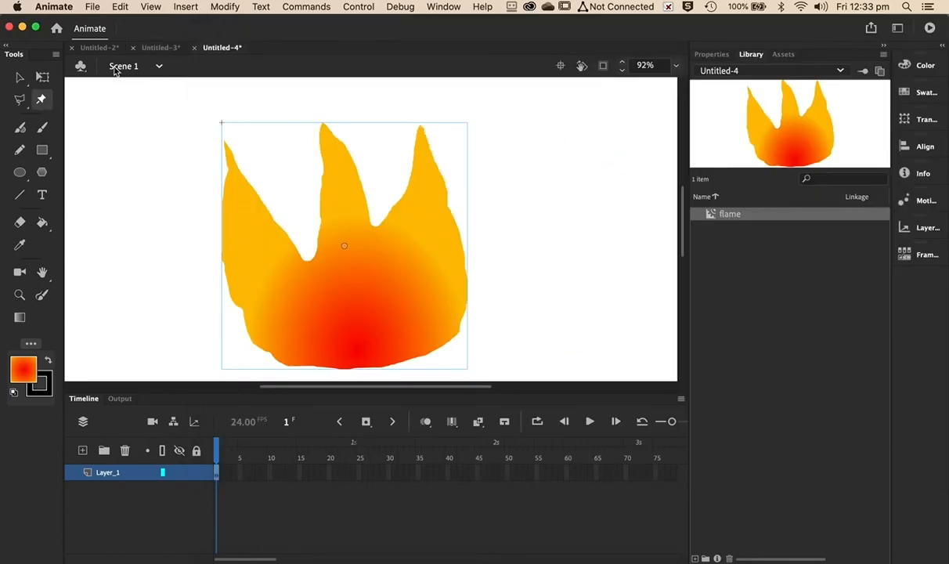
key(super+Return)
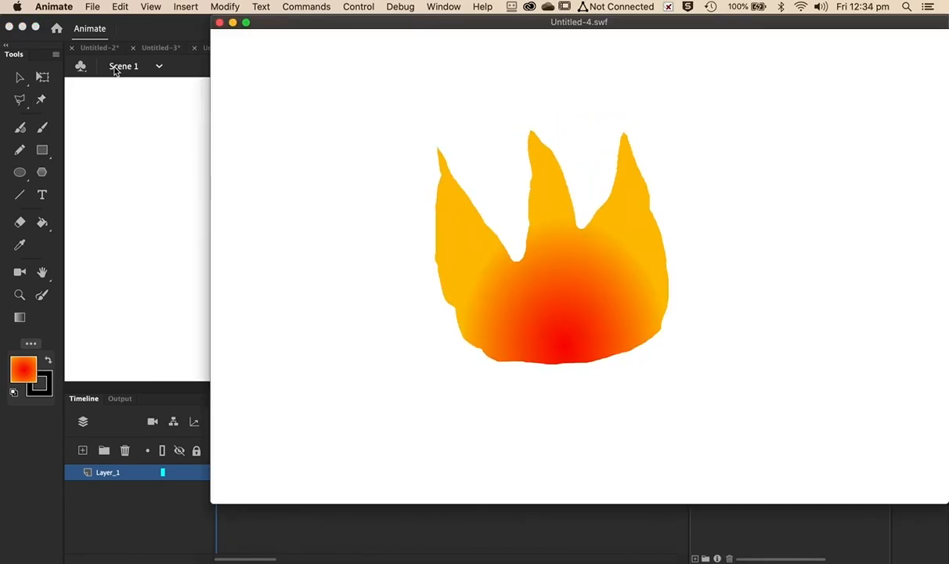
click(220, 23)
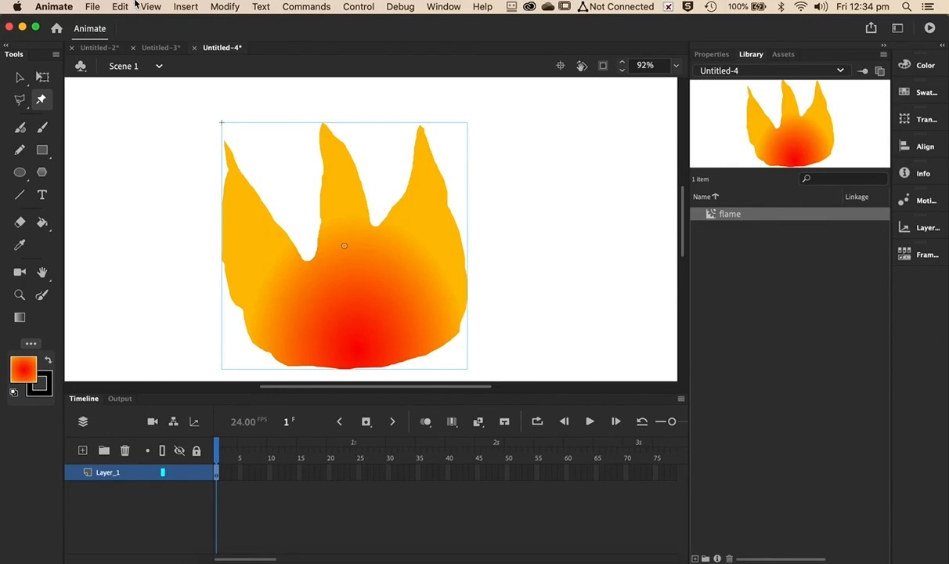
- Start saving the document as a new file
click(93, 6)
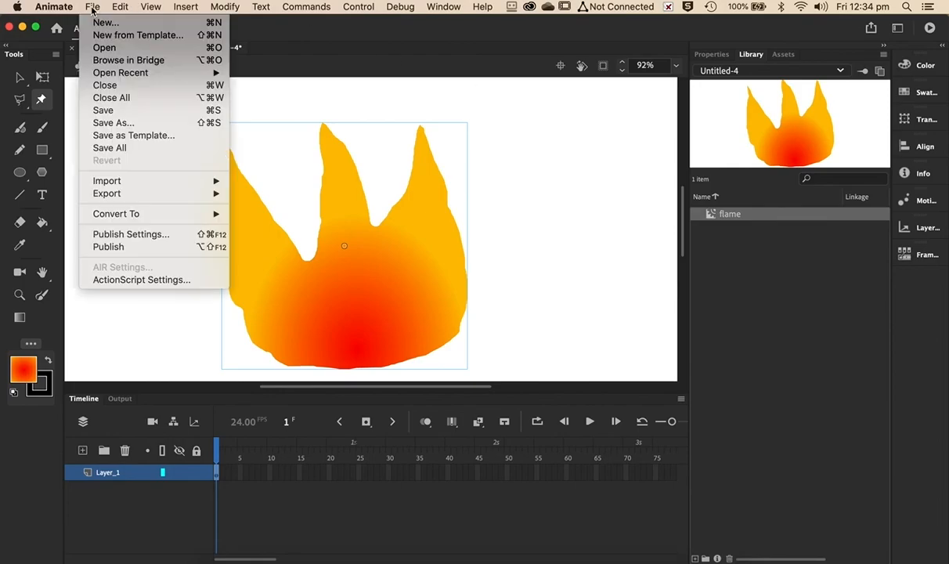
click(97, 123)
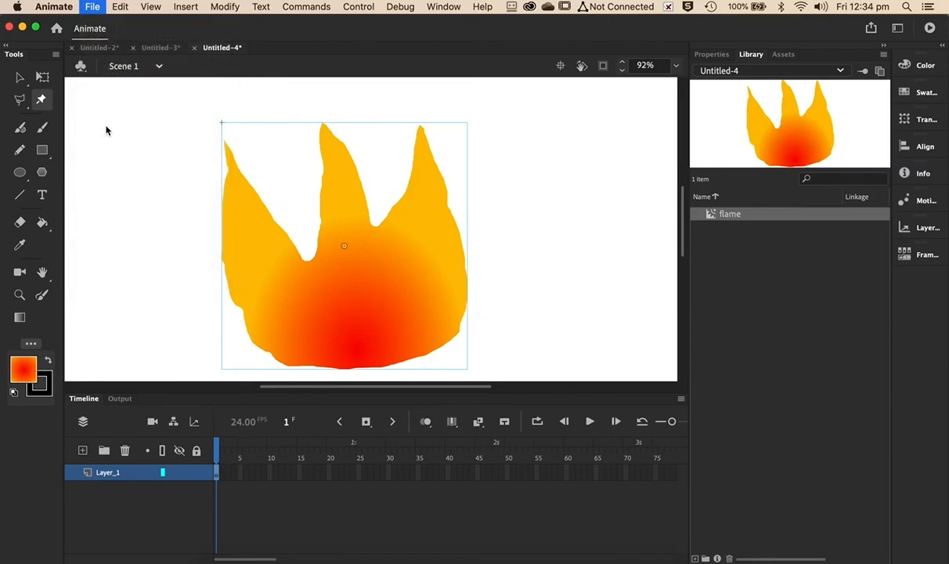